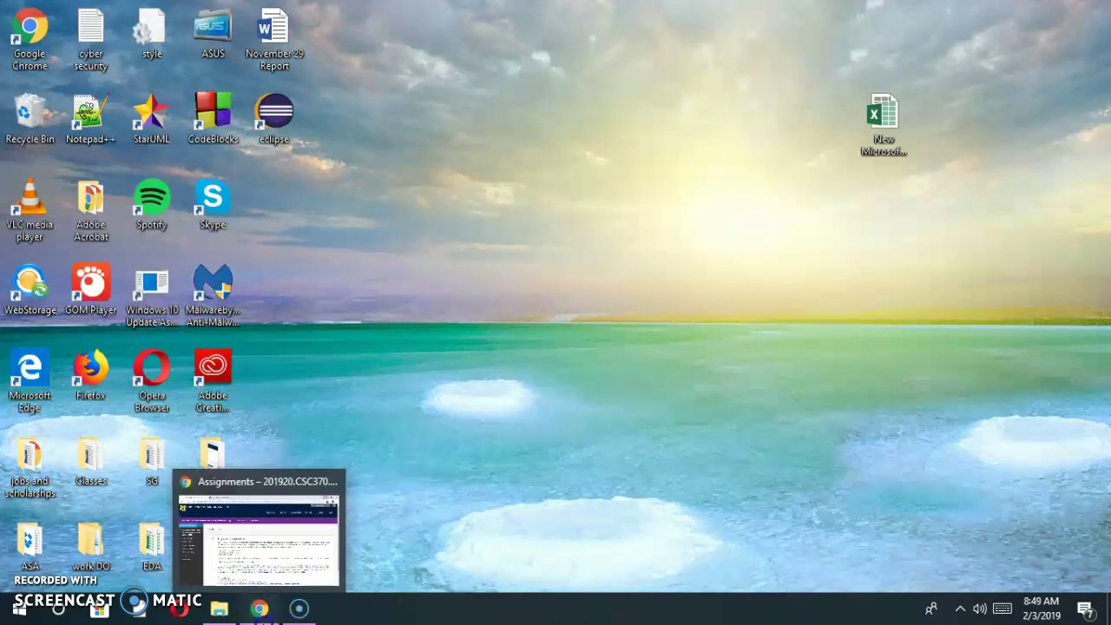
# - Switch to Chrome and open the KFSensor home page on the KeyFocus website
pyautogui.click(259, 608)
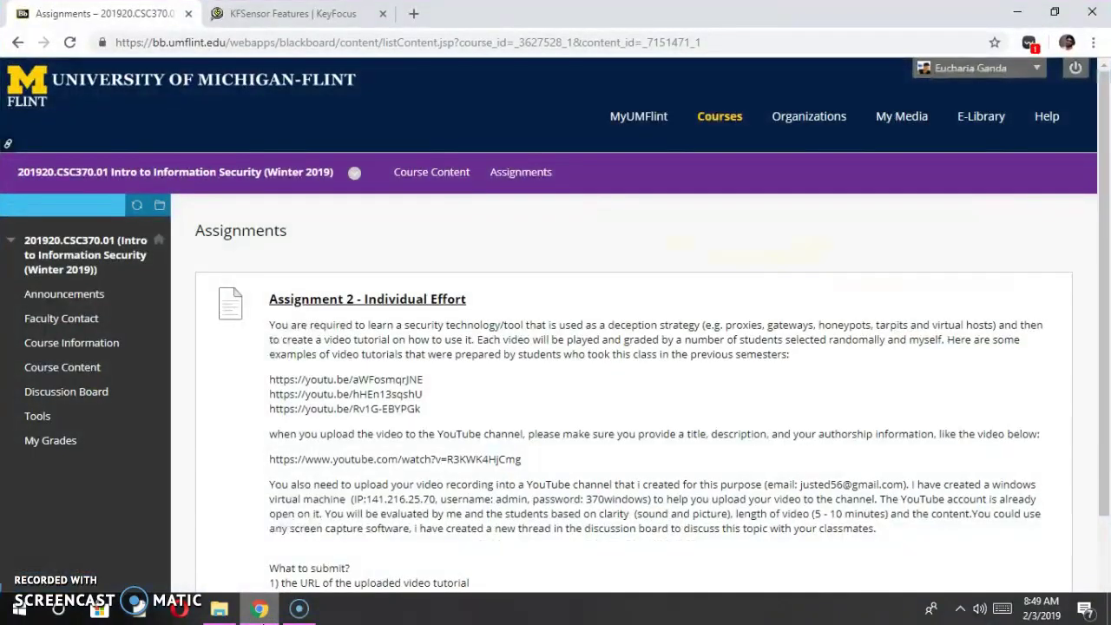
pyautogui.click(304, 23)
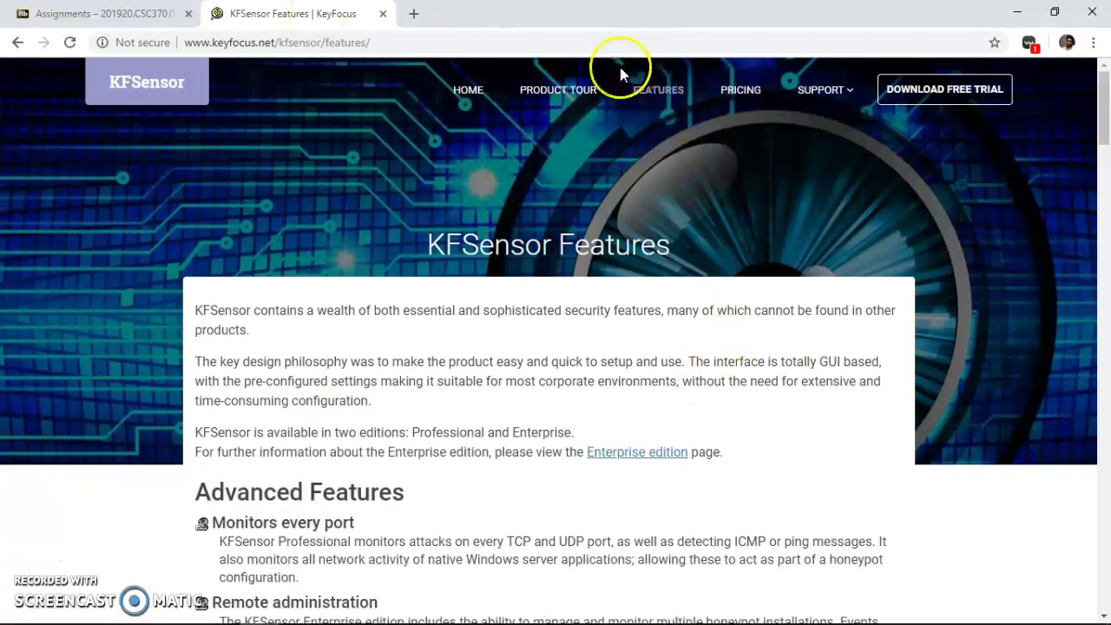
pyautogui.click(463, 92)
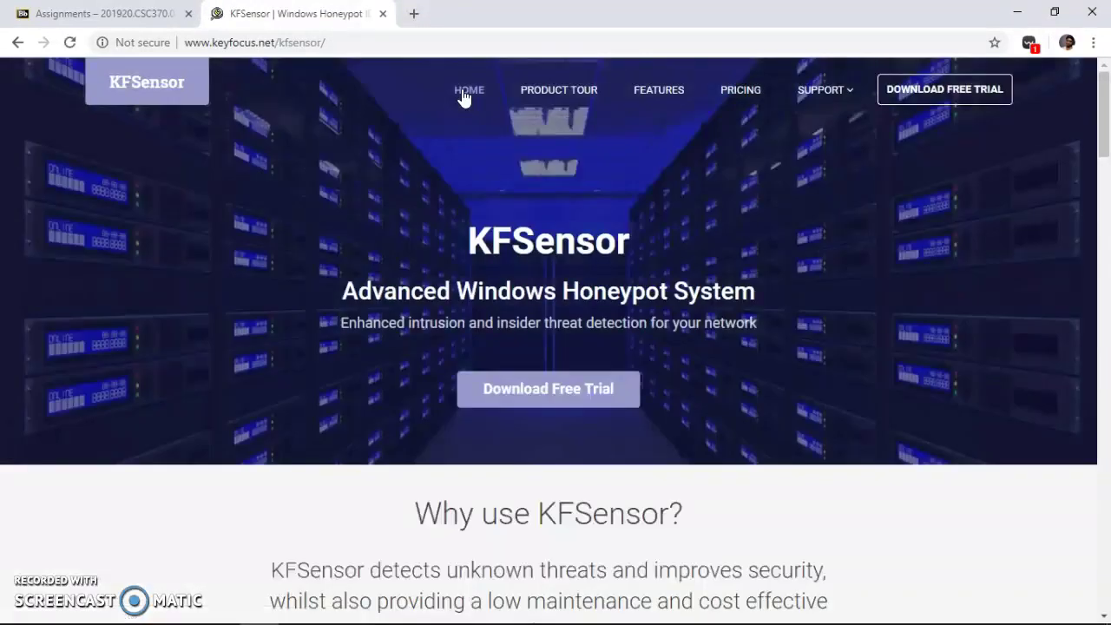
# - Review the home page's overview of what KFSensor does and open the free trial request form
pyautogui.click(1105, 78)
pyautogui.moveTo(1105, 78); pyautogui.dragTo(1102, 206)
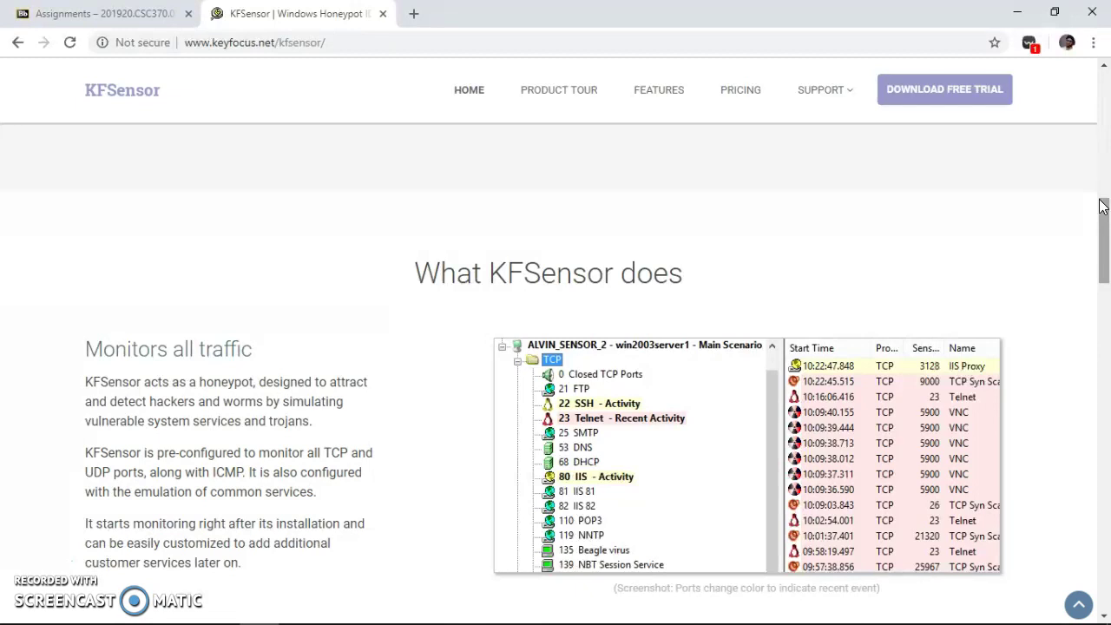
pyautogui.moveTo(1102, 206); pyautogui.dragTo(1101, 204)
pyautogui.moveTo(1106, 259); pyautogui.dragTo(1106, 117)
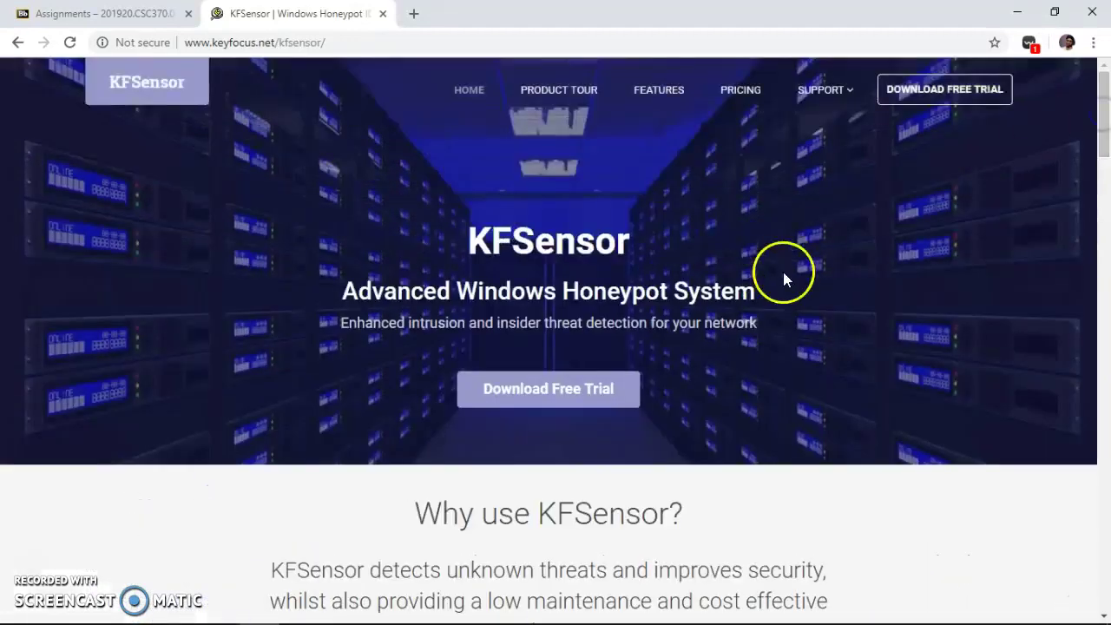
pyautogui.click(560, 391)
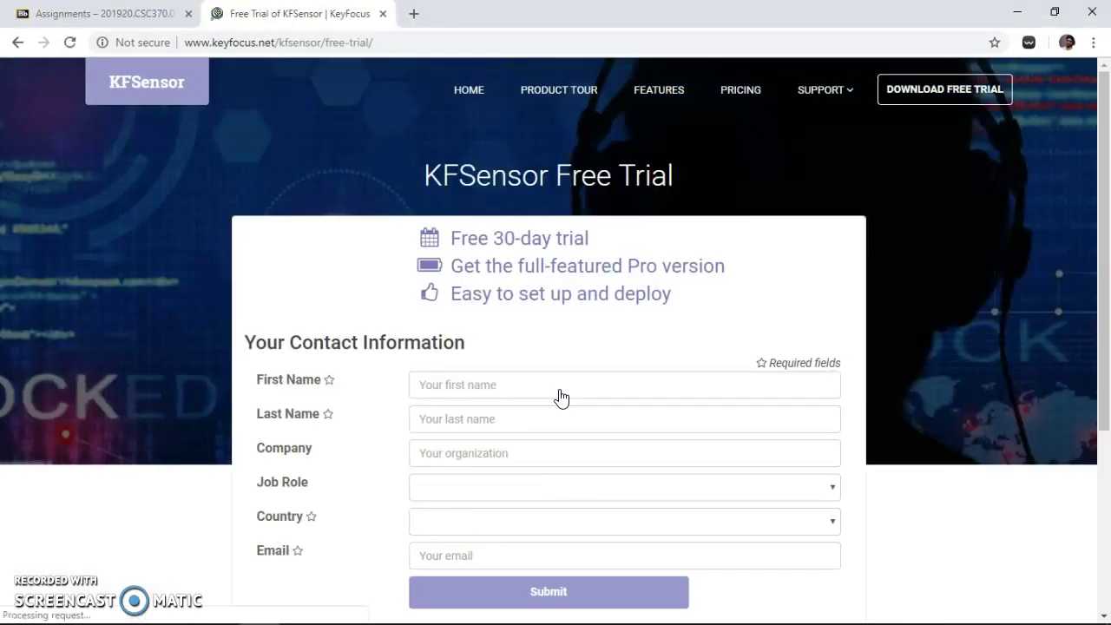
# - Fill in the free trial form with the saved contact's name, company, country and email
pyautogui.click(545, 386)
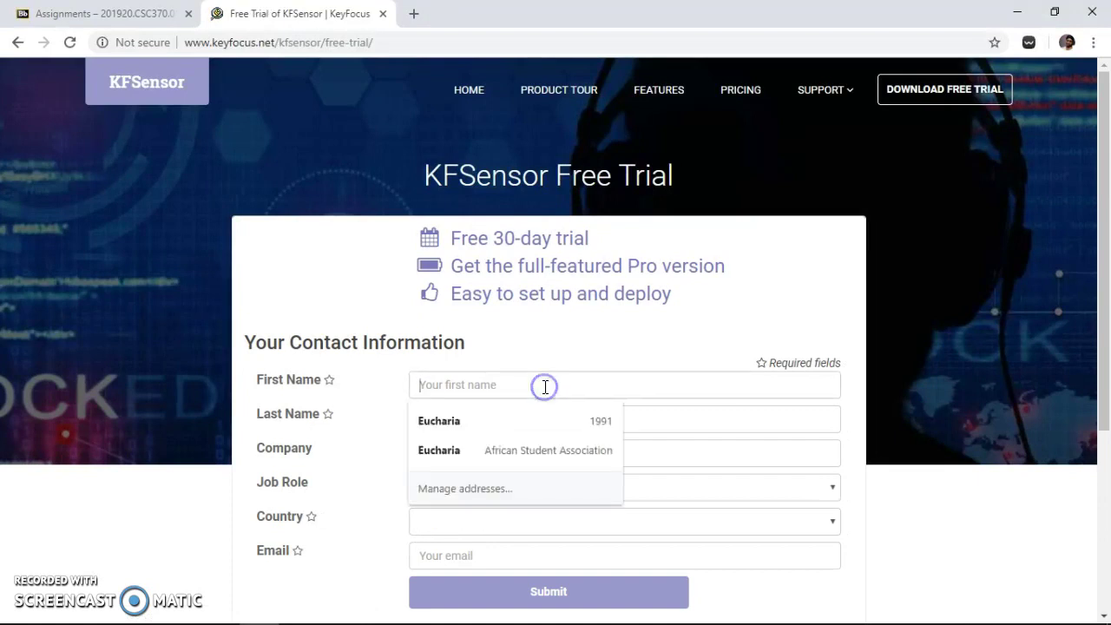
pyautogui.write('Eucharia')
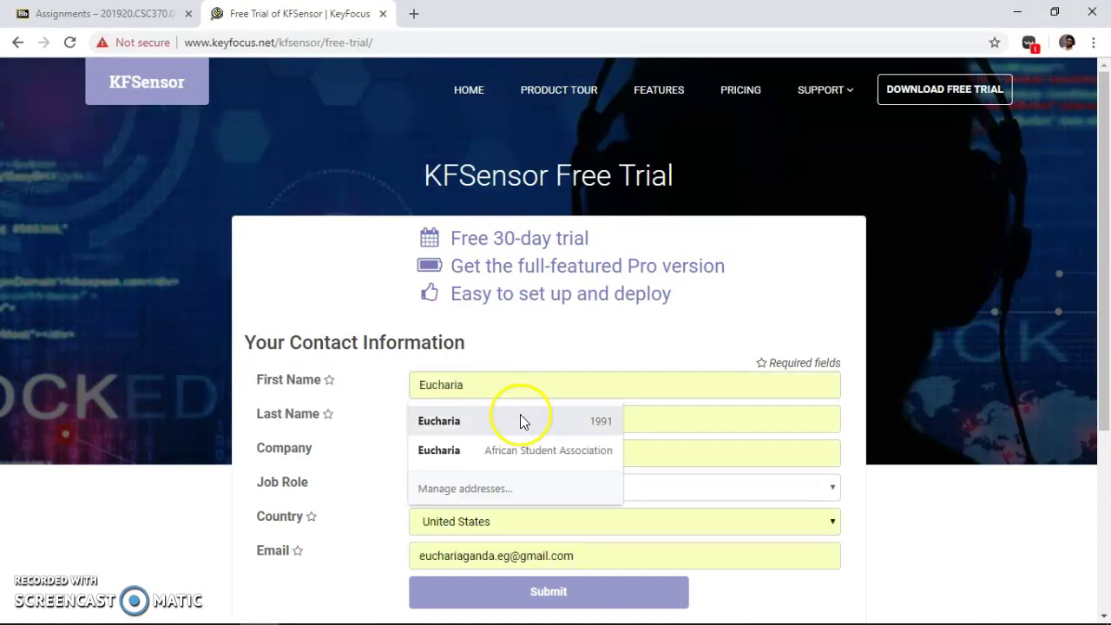
pyautogui.click(519, 421)
# - Clear the Company field and submit the free trial request form
pyautogui.click(471, 460)
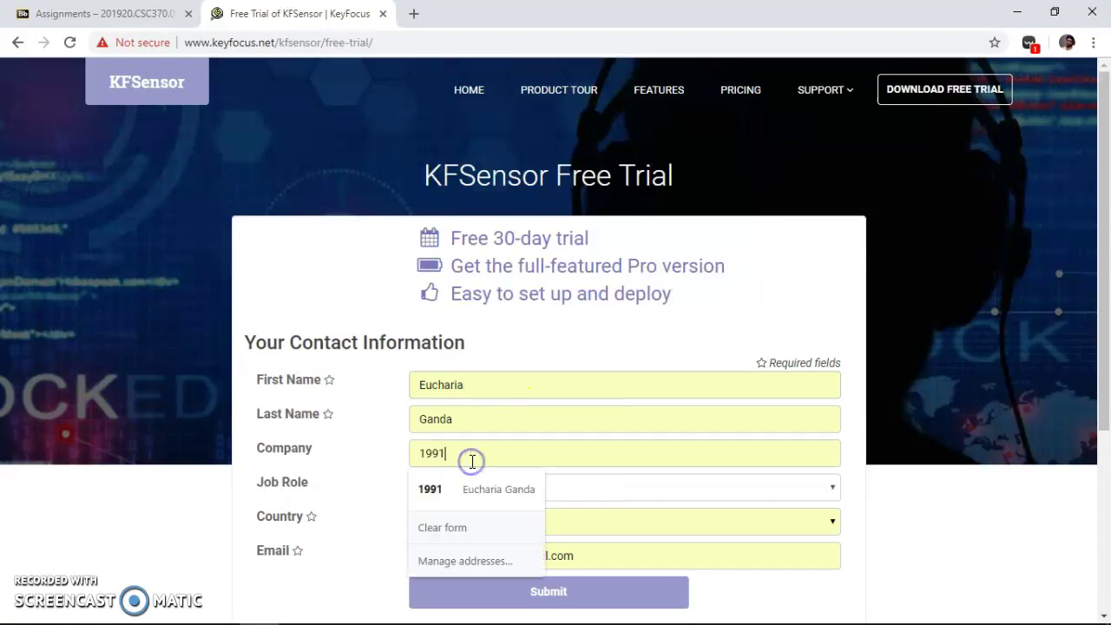
pyautogui.press('BackSpace')
pyautogui.press('BackSpace')
pyautogui.press('BackSpace')
pyautogui.press('BackSpace')
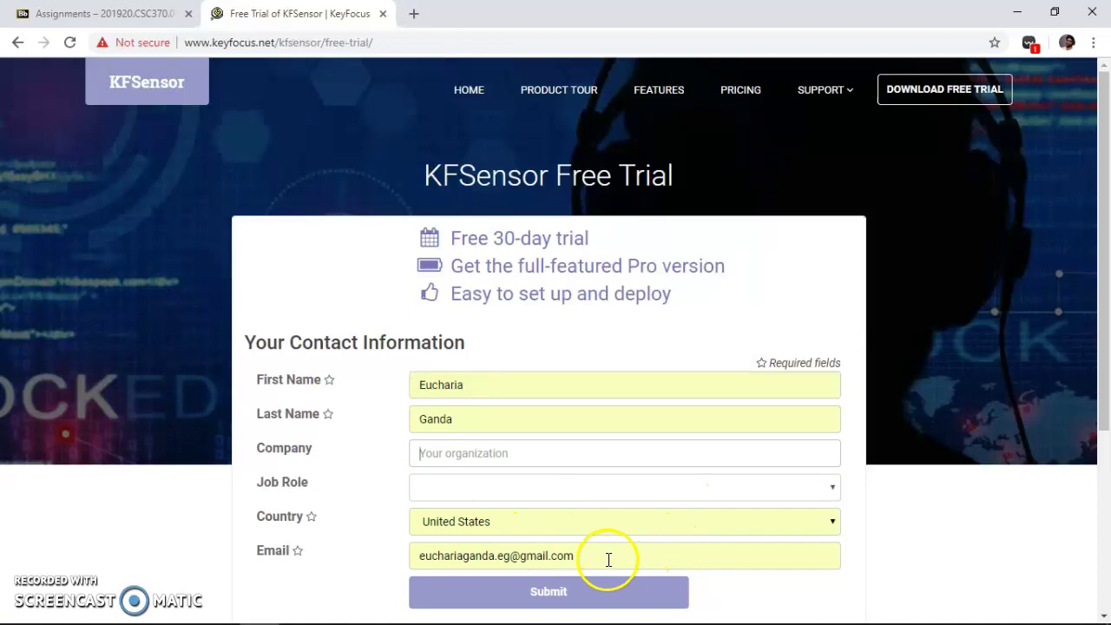
pyautogui.moveTo(1100, 397); pyautogui.dragTo(1101, 466)
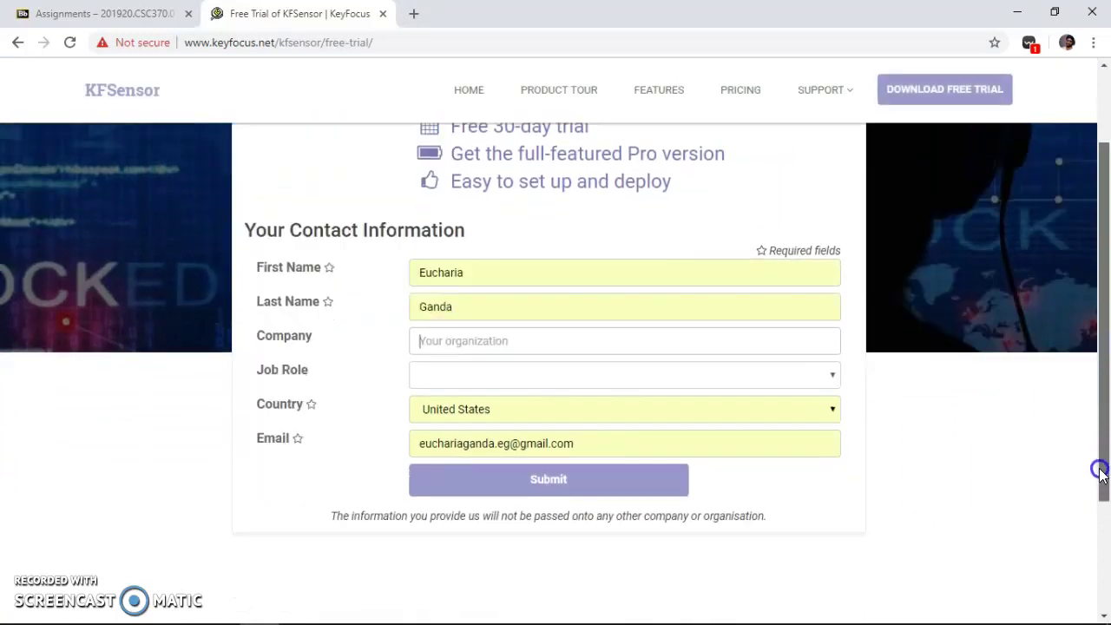
pyautogui.click(508, 486)
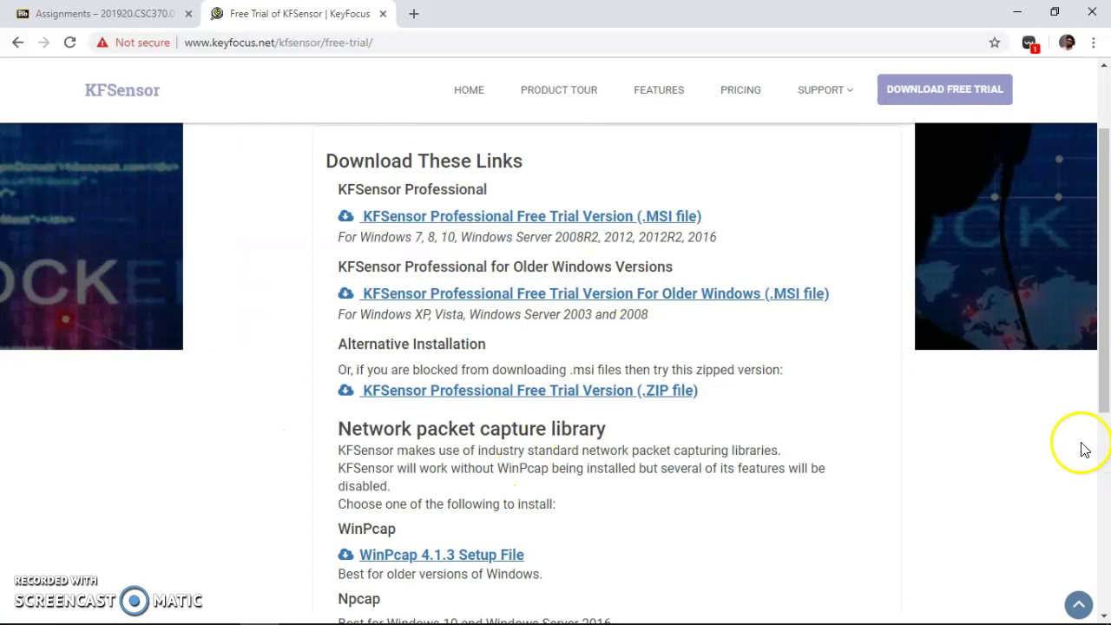
# - Download the KFSensor Professional Free Trial Version (.MSI file), run it and minimize the browser
pyautogui.moveTo(1103, 367); pyautogui.dragTo(1107, 315)
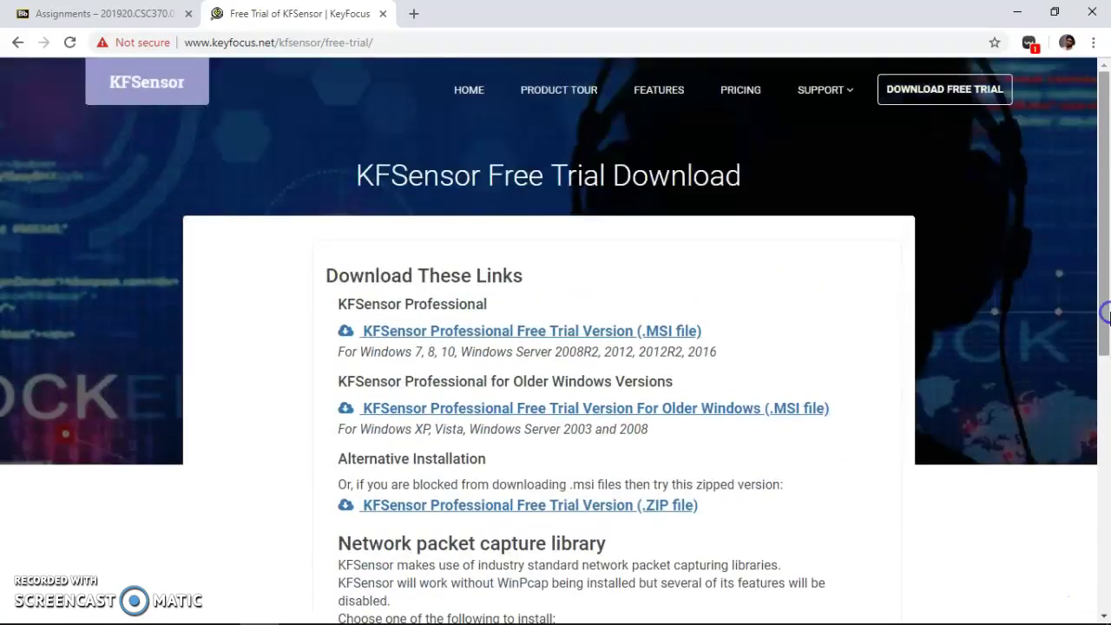
pyautogui.click(590, 337)
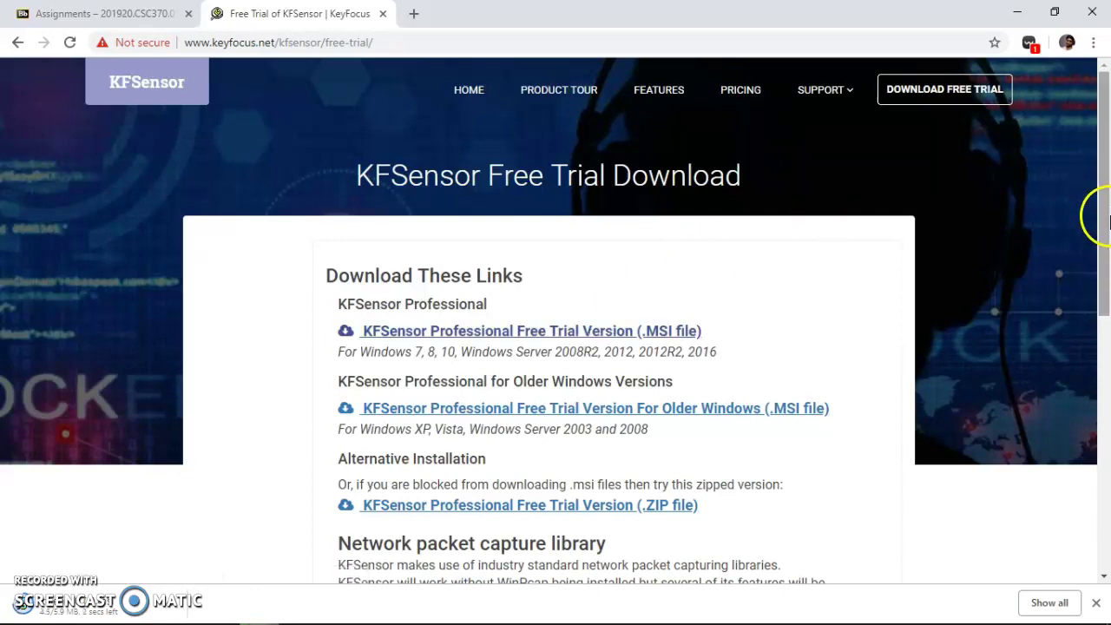
pyautogui.moveTo(1100, 218); pyautogui.dragTo(1107, 295)
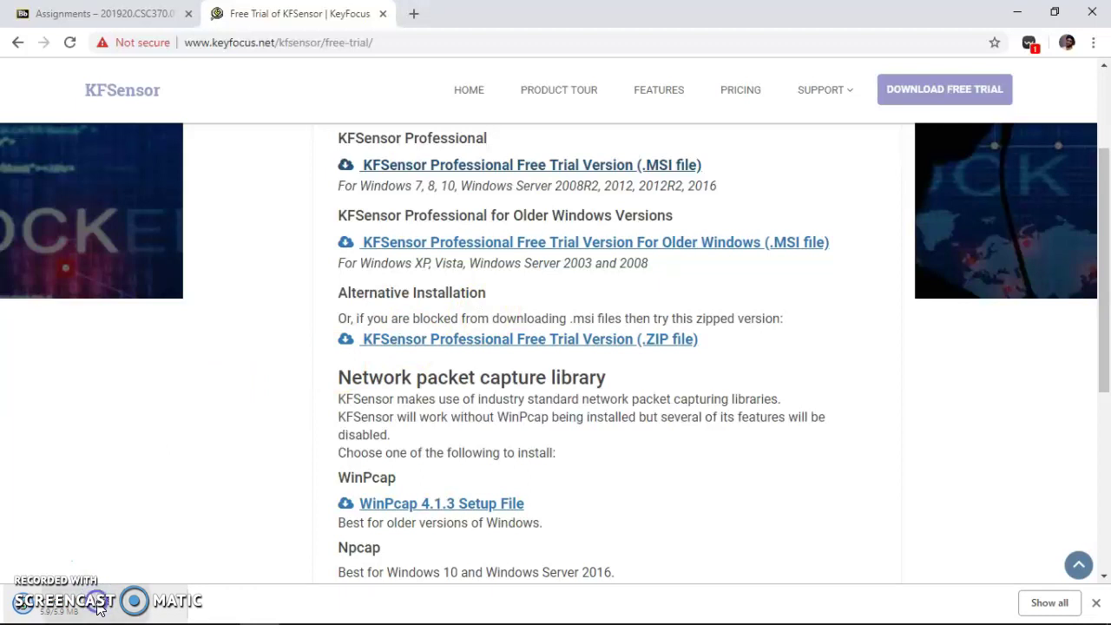
pyautogui.click(1017, 12)
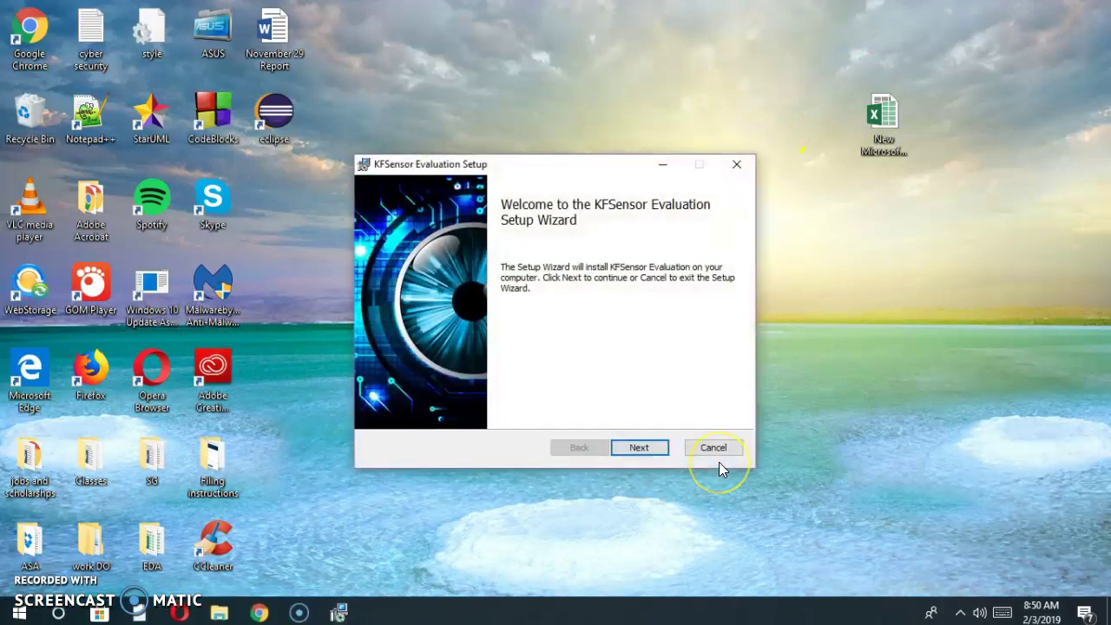
# - Begin the KFSensor Evaluation setup and accept the terms of the End-User License Agreement
pyautogui.click(642, 450)
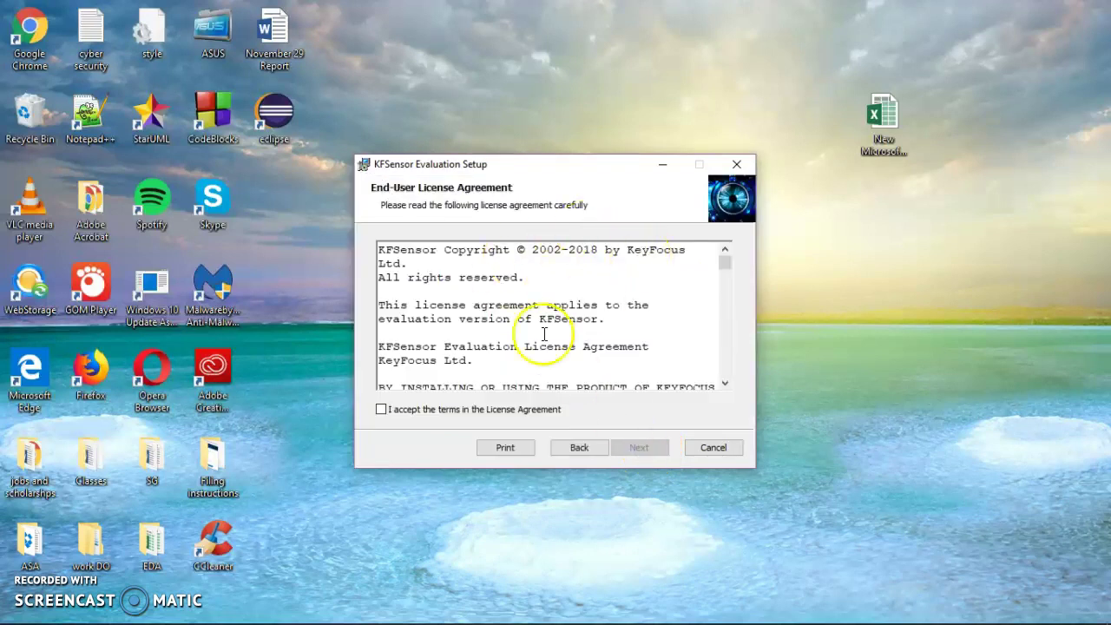
pyautogui.click(380, 409)
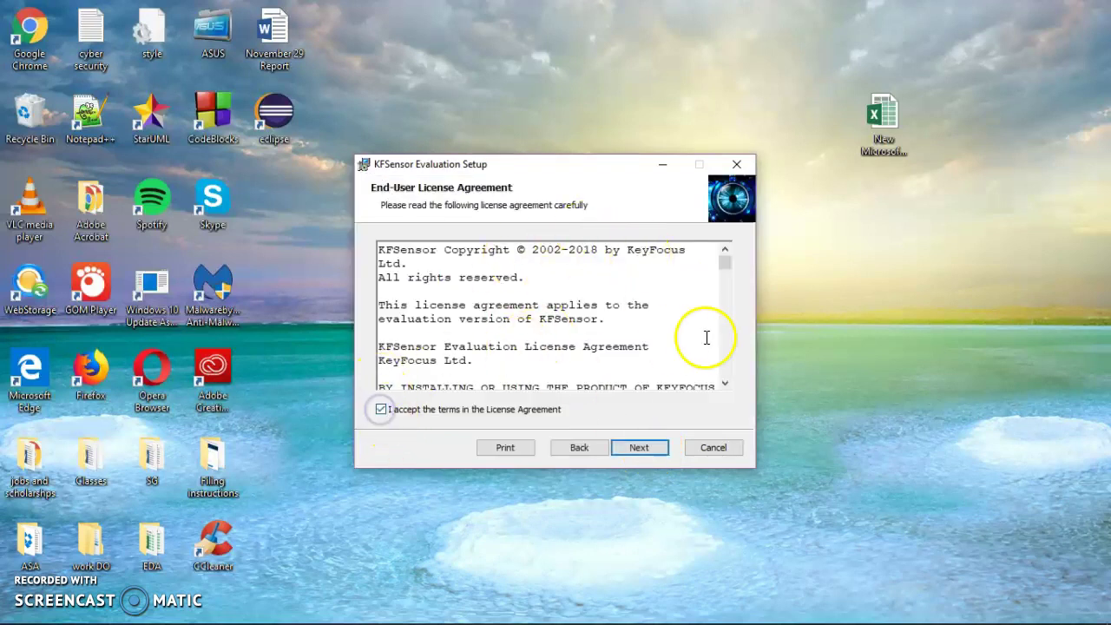
pyautogui.moveTo(730, 257); pyautogui.dragTo(719, 388)
pyautogui.click(645, 447)
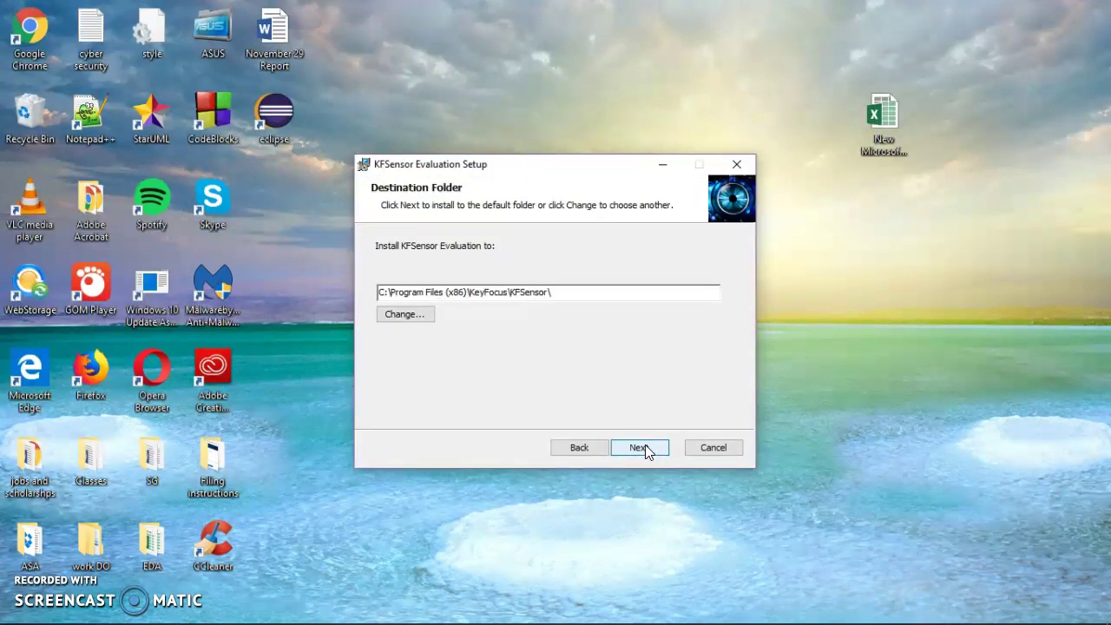
# - Install KFSensor Evaluation in the default destination folder, allowing changes to the device, and finish with Launch KFSensor enabled
pyautogui.click(644, 447)
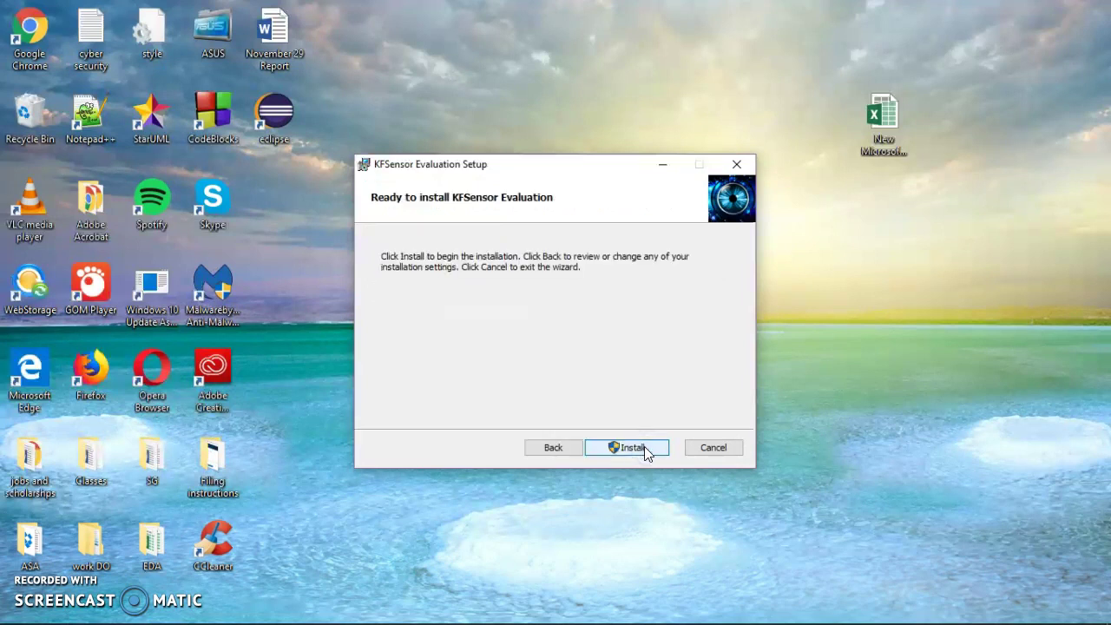
pyautogui.click(644, 447)
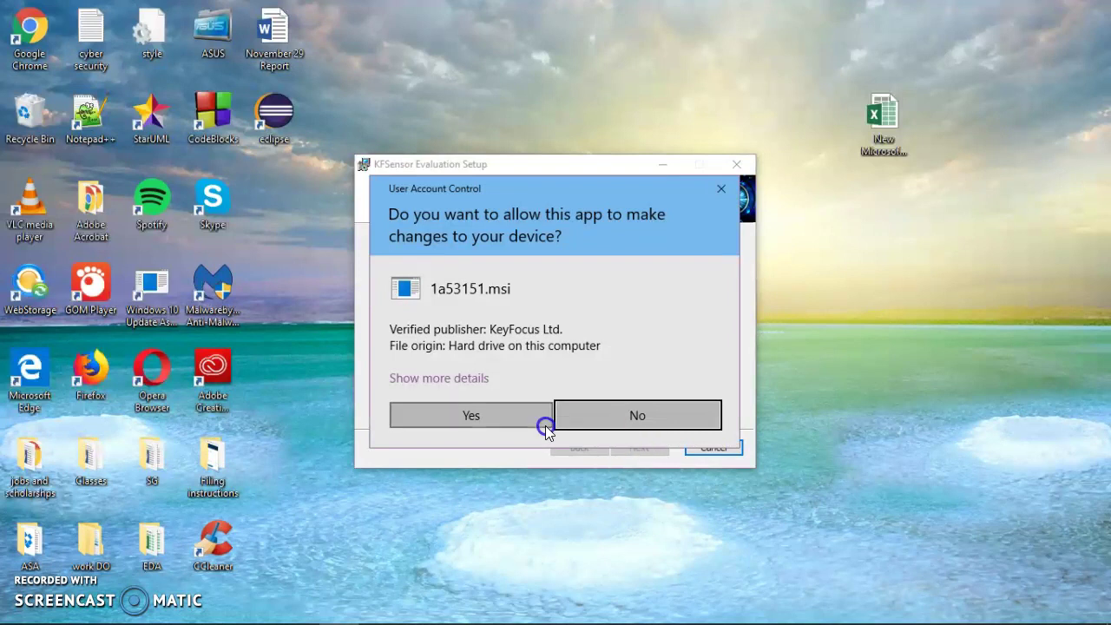
pyautogui.click(472, 415)
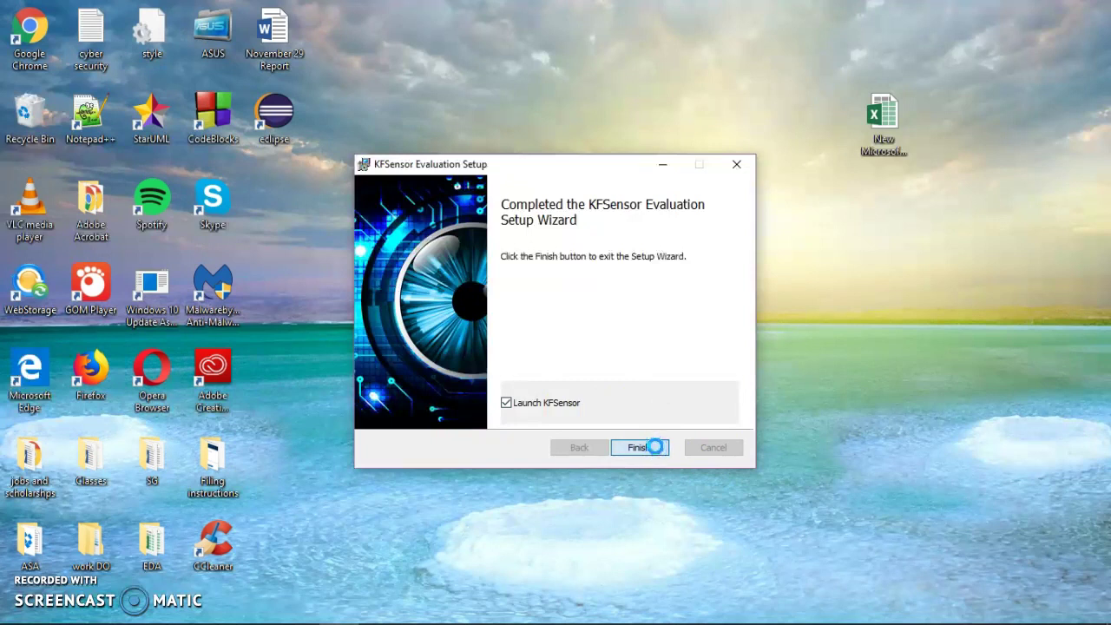
pyautogui.click(656, 446)
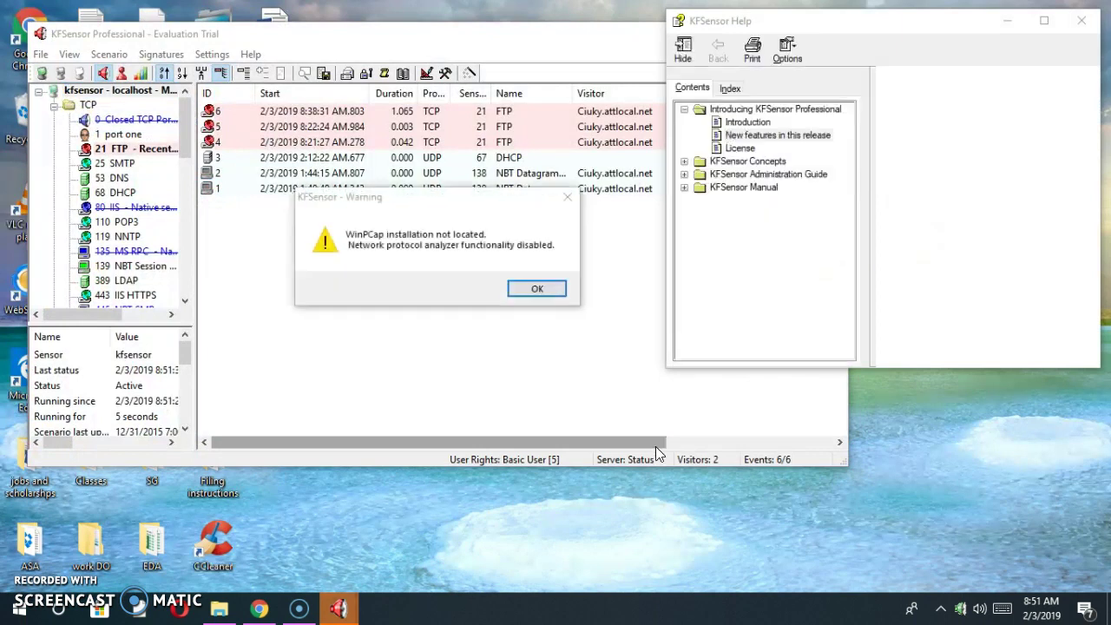
# - Dismiss the WinPCap warning and close the KFSensor Help window
pyautogui.click(561, 284)
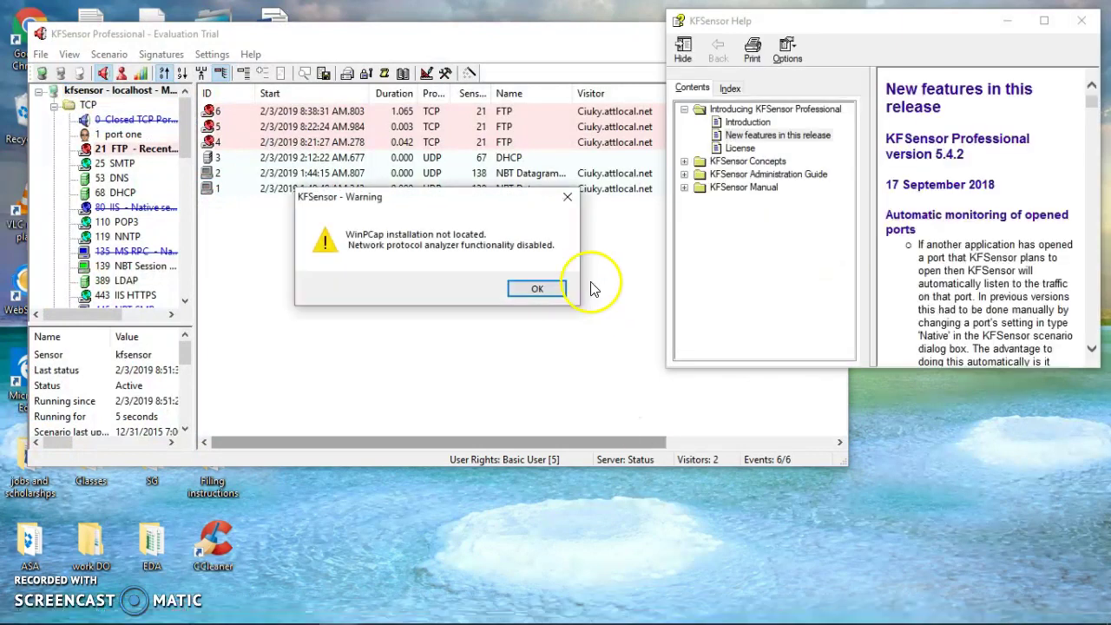
pyautogui.click(552, 289)
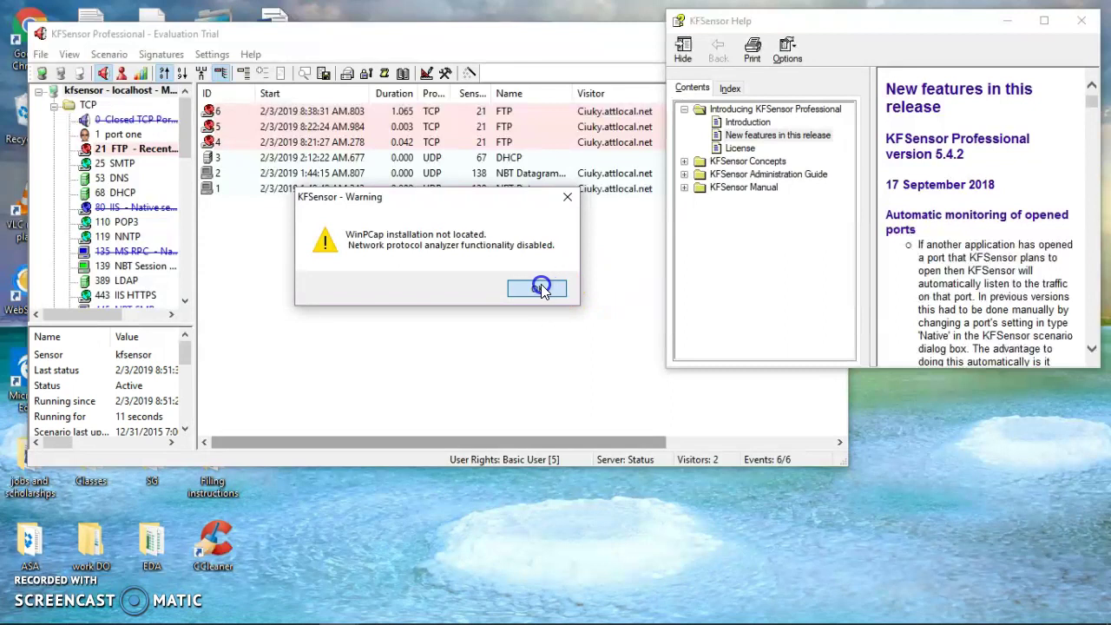
pyautogui.click(540, 289)
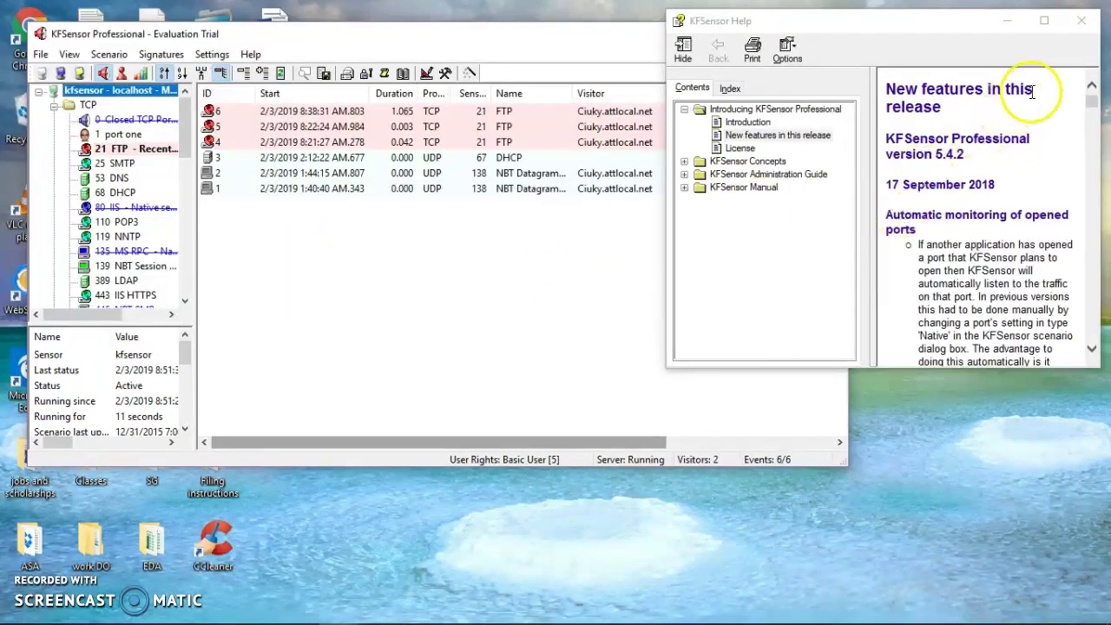
pyautogui.click(1085, 22)
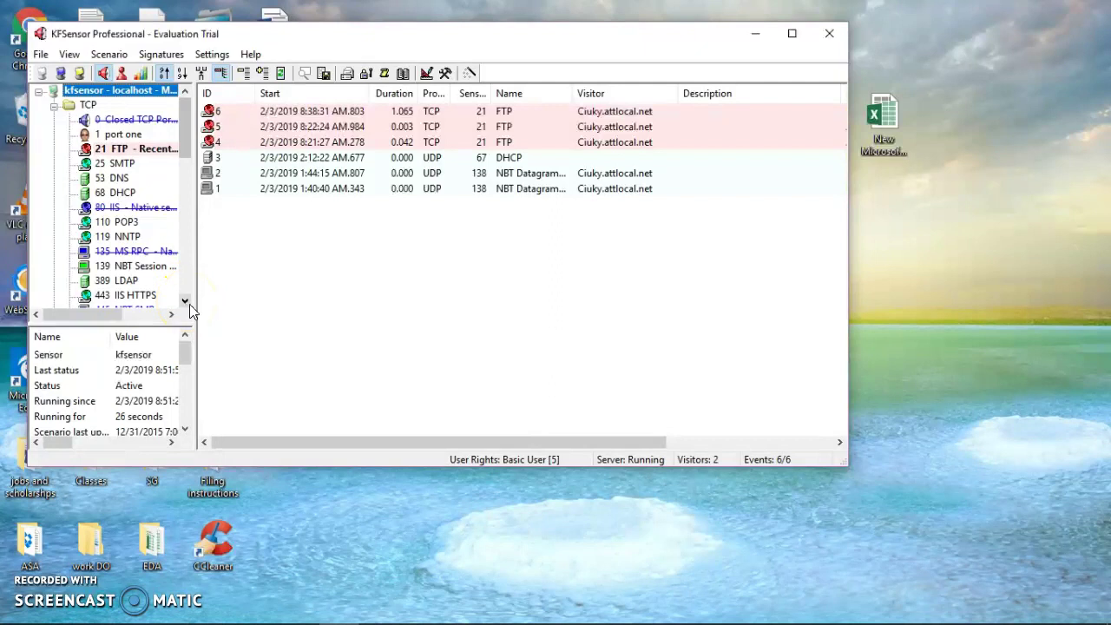
# - Maximize the KFSensor window and look through the monitored TCP and UDP ports in the tree
pyautogui.click(792, 33)
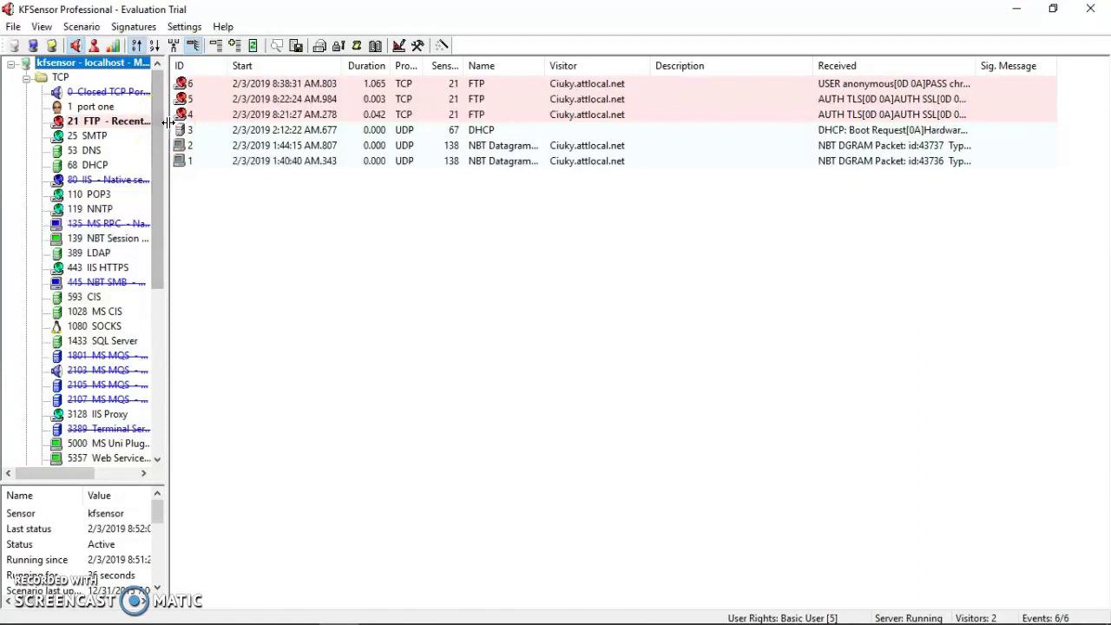
pyautogui.moveTo(153, 124); pyautogui.dragTo(158, 291)
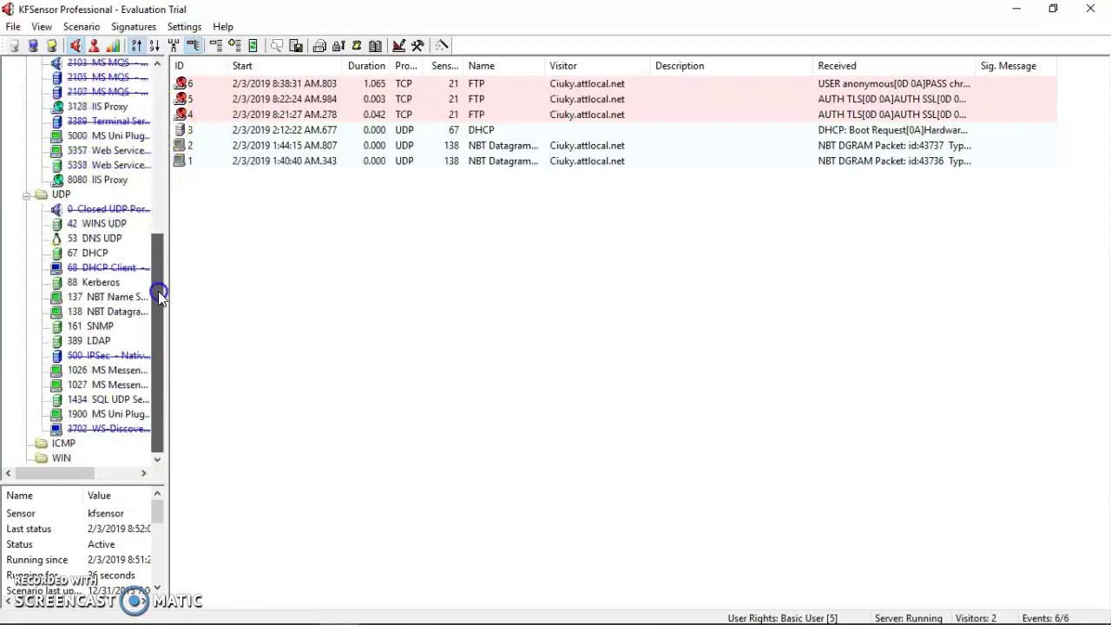
# - Find Command Prompt by searching for cmd, open it and move its window below the KFSensor event rows
pyautogui.moveTo(58, 613)
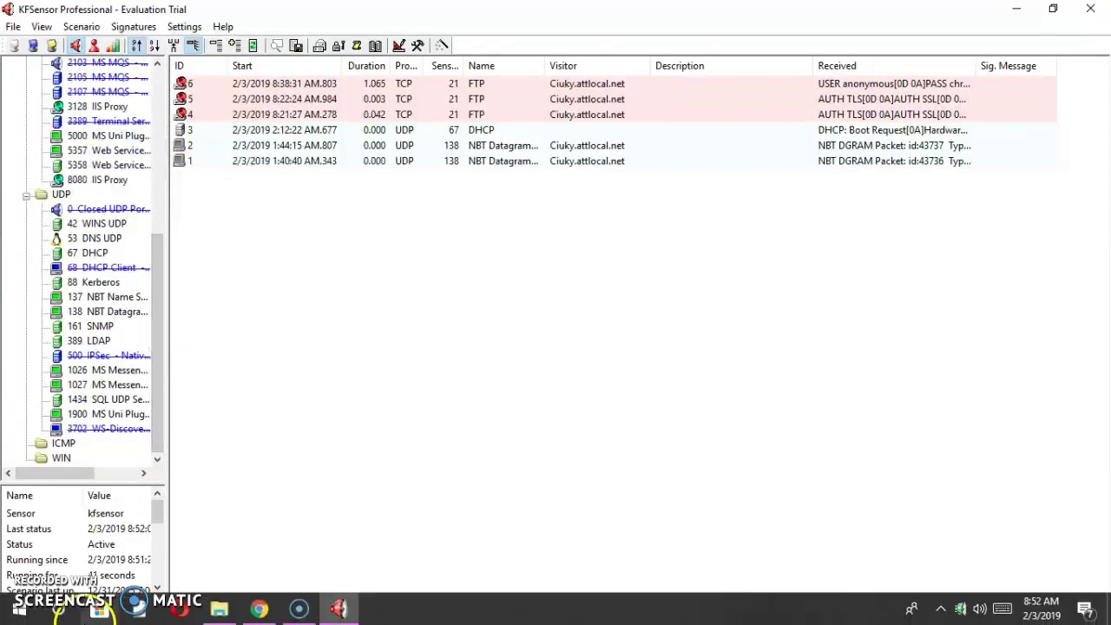
pyautogui.click(23, 613)
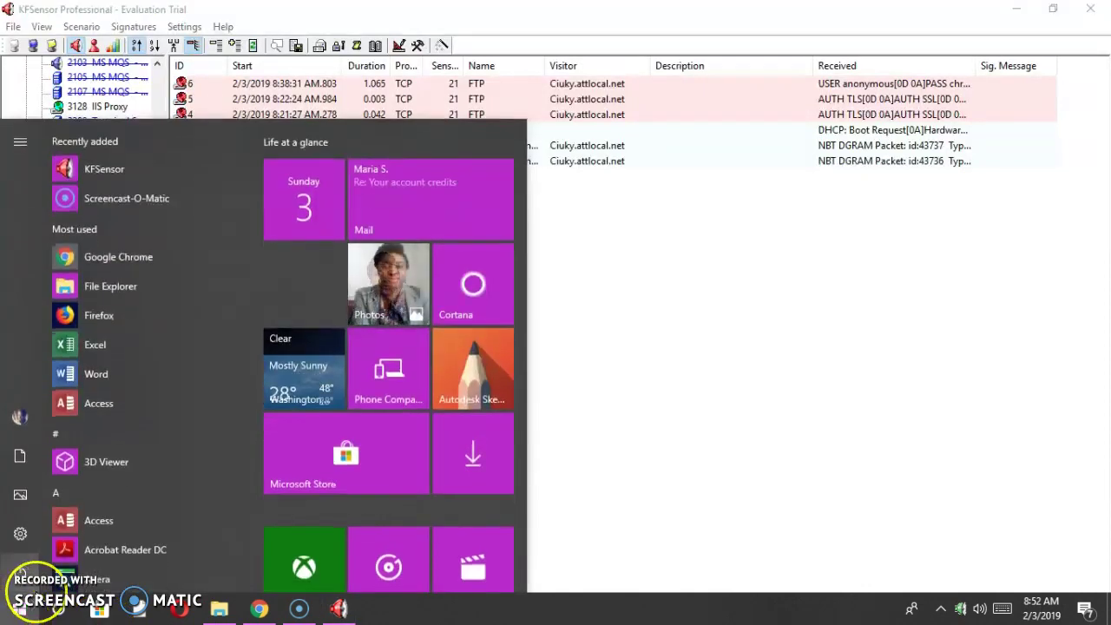
pyautogui.click(23, 612)
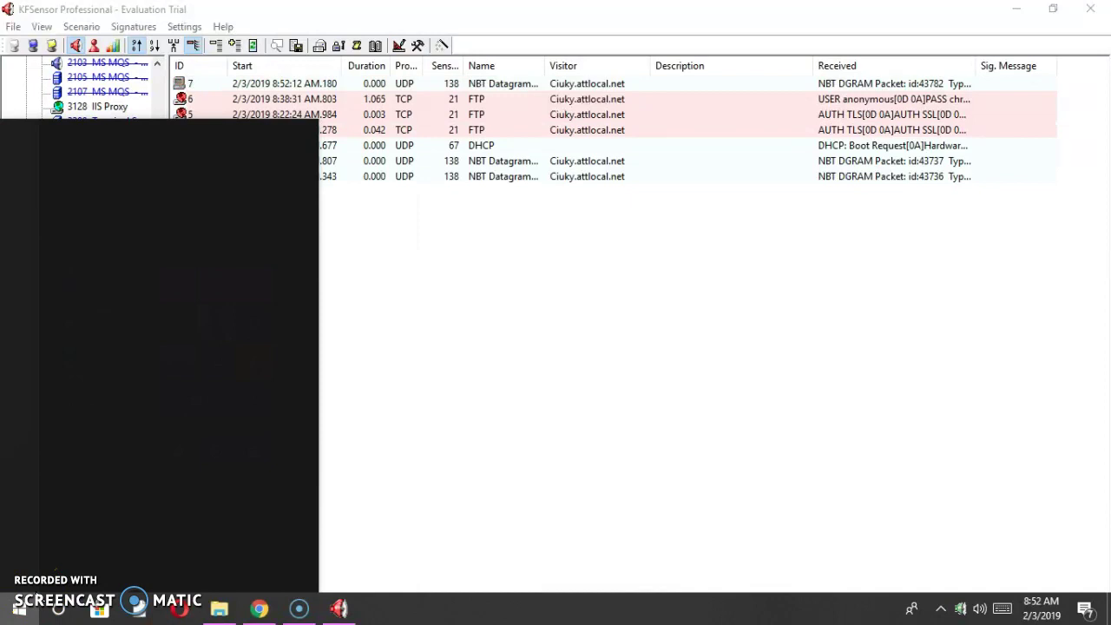
pyautogui.write('cmd')
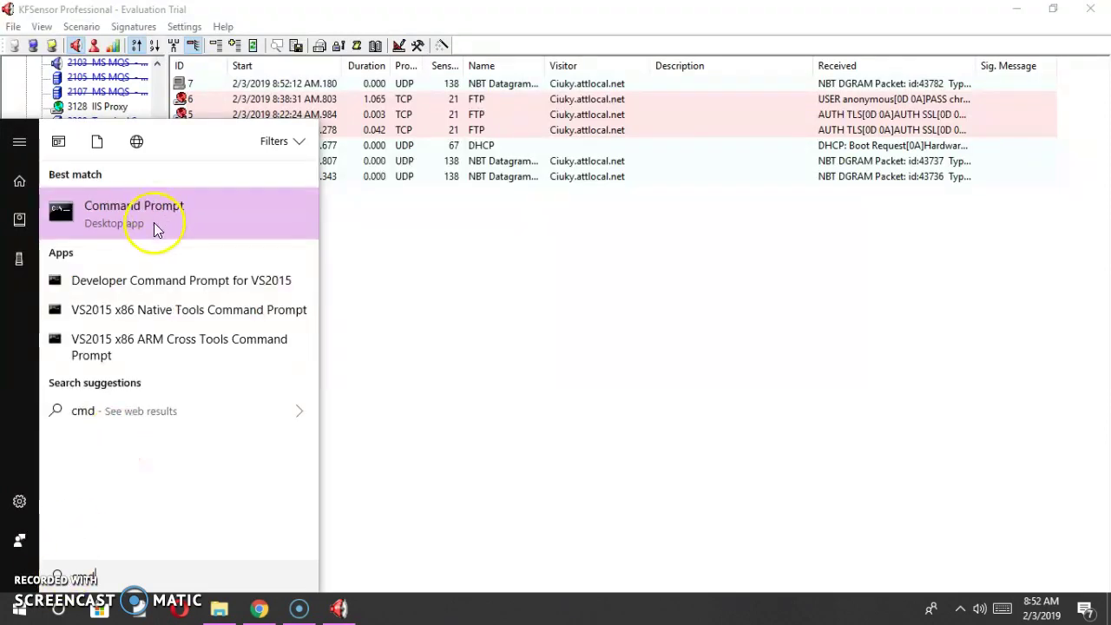
pyautogui.click(153, 224)
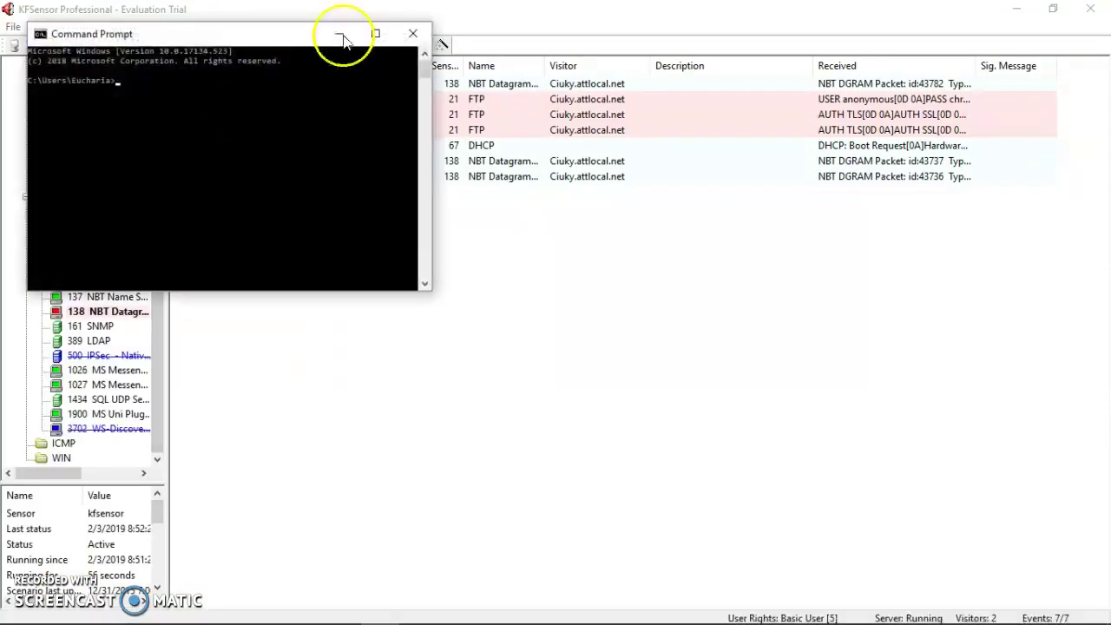
pyautogui.moveTo(268, 40); pyautogui.dragTo(442, 321)
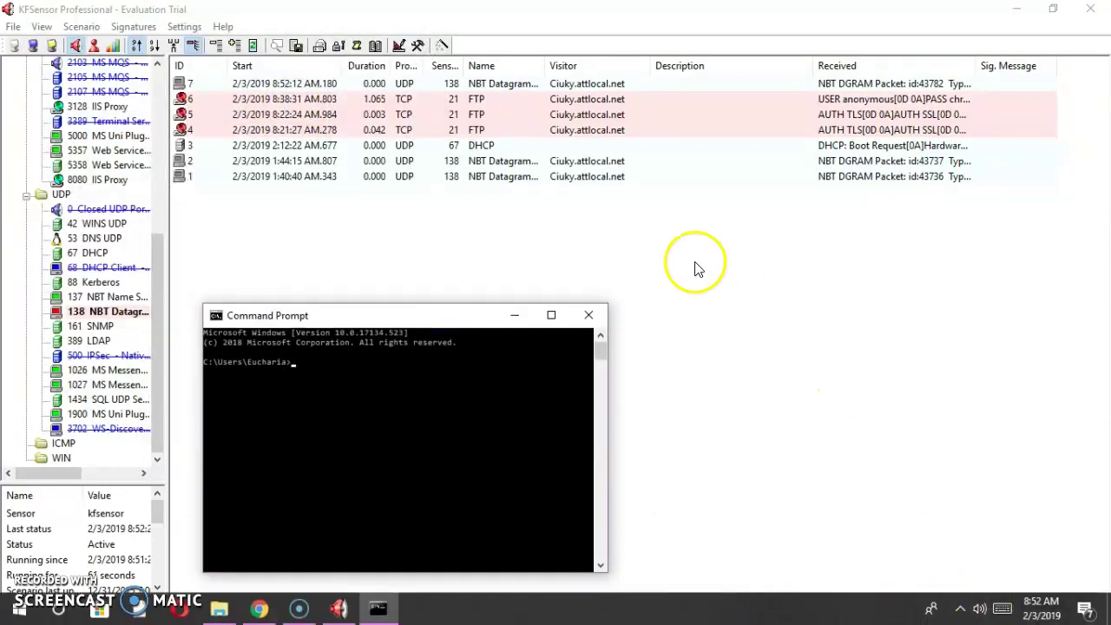
# - Open event 7, the NBT Datagram Service entry, review its summary, details, signature and data, and close it
pyautogui.click(470, 85)
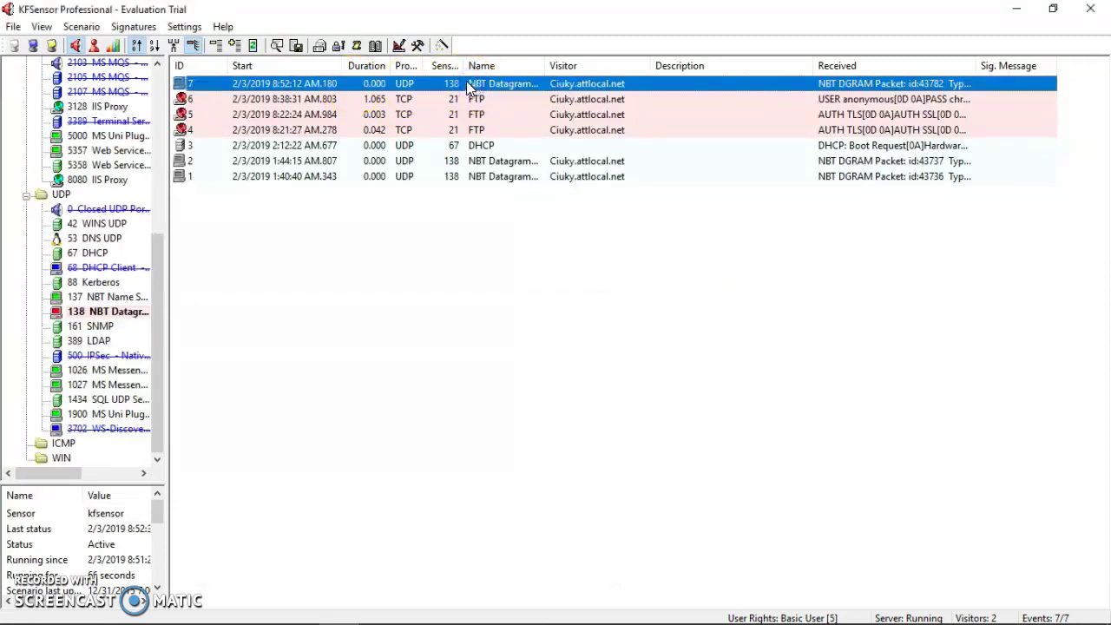
pyautogui.doubleClick(466, 81)
pyautogui.click(634, 78)
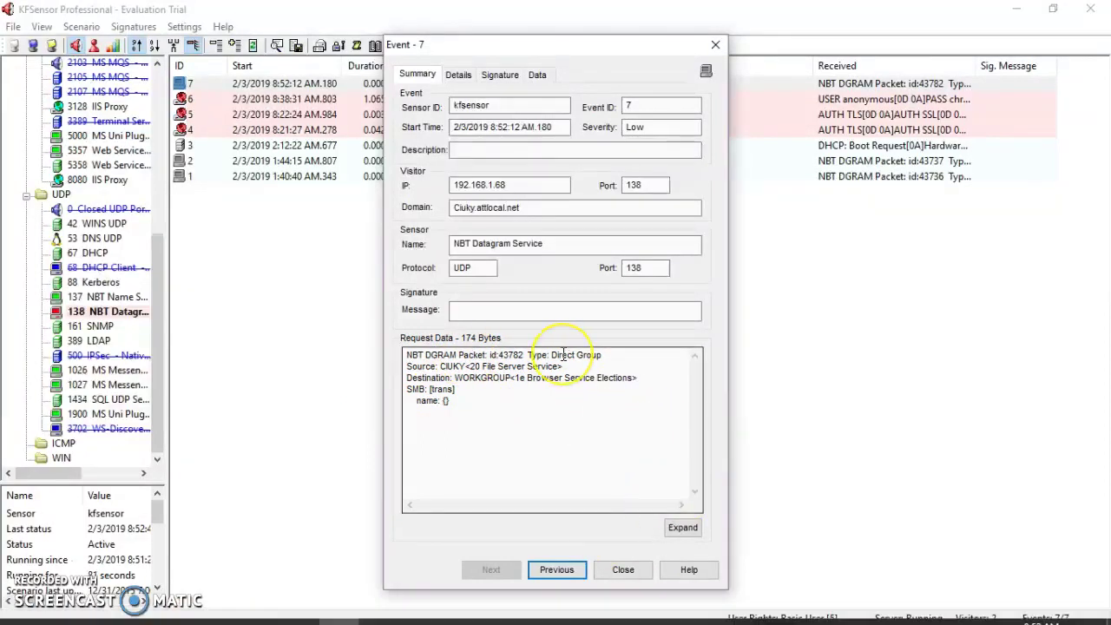
pyautogui.click(458, 75)
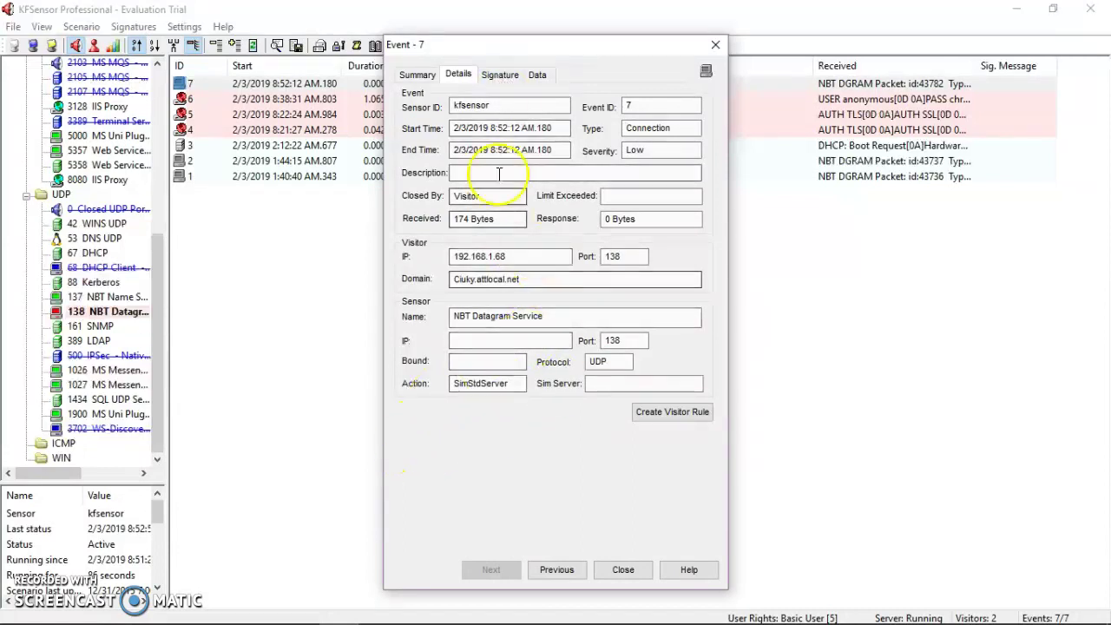
pyautogui.click(493, 76)
pyautogui.click(535, 75)
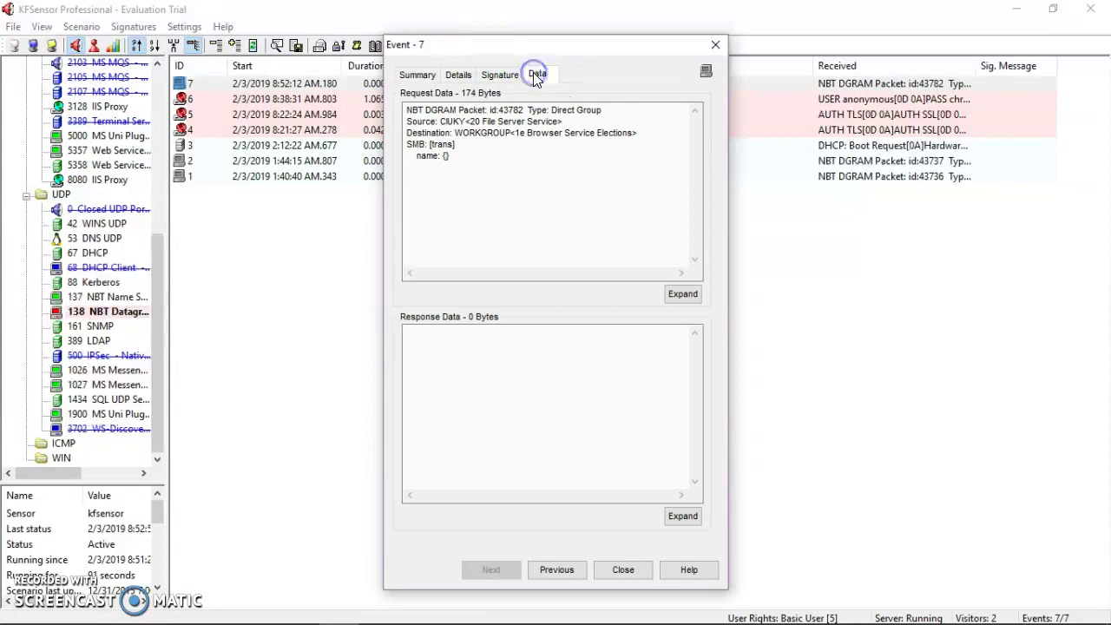
pyautogui.click(713, 49)
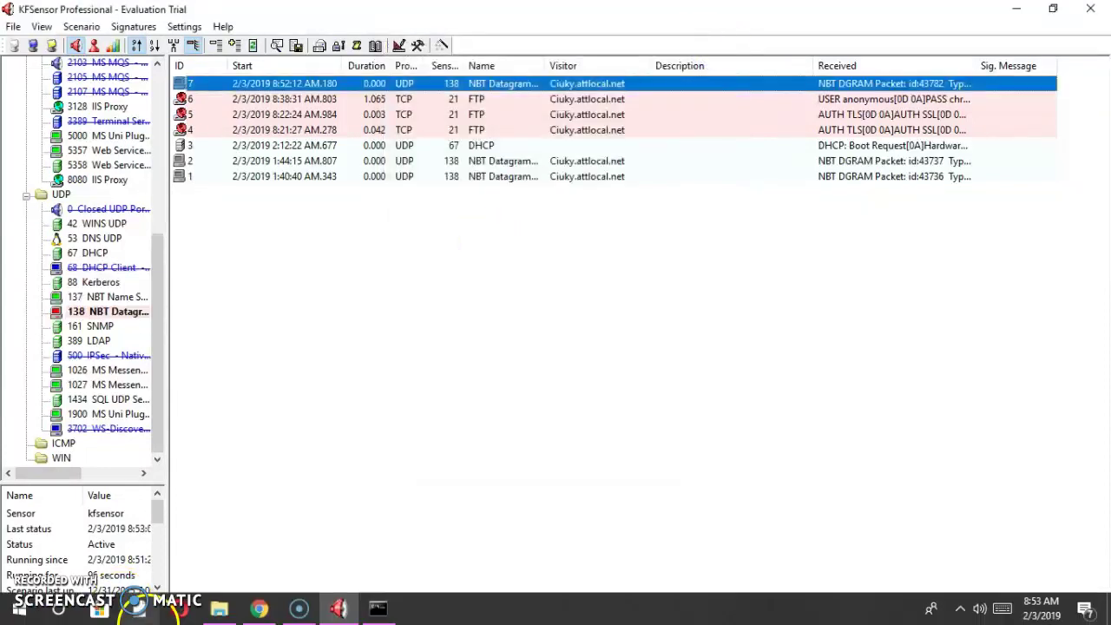
# - Switch to Command Prompt and run ipconfig to list the computer's network addresses
pyautogui.click(378, 607)
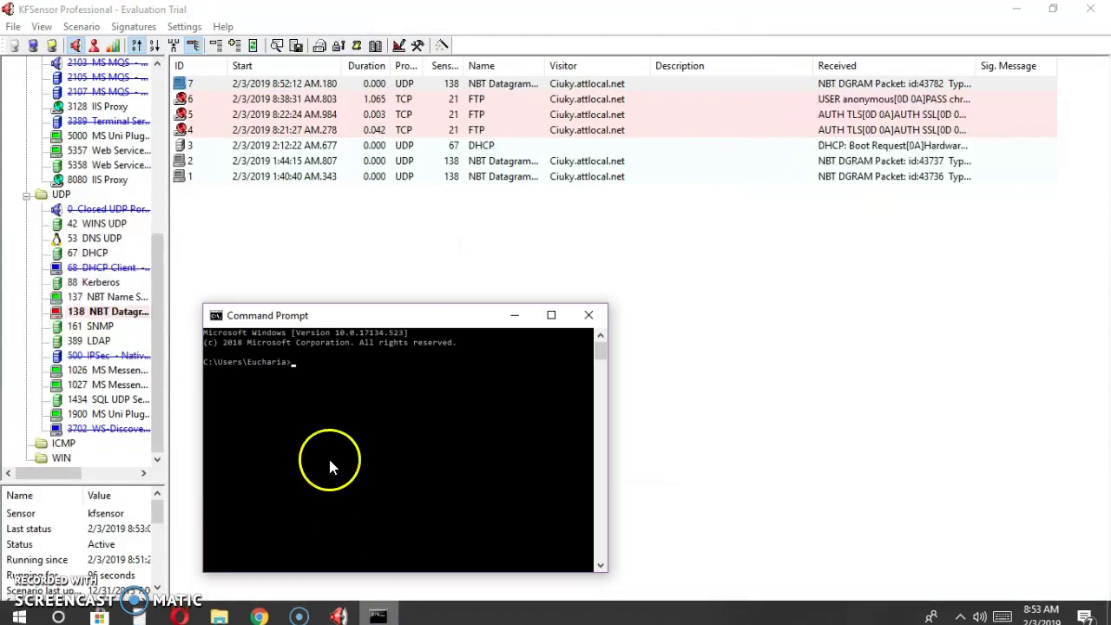
pyautogui.write('ipco')
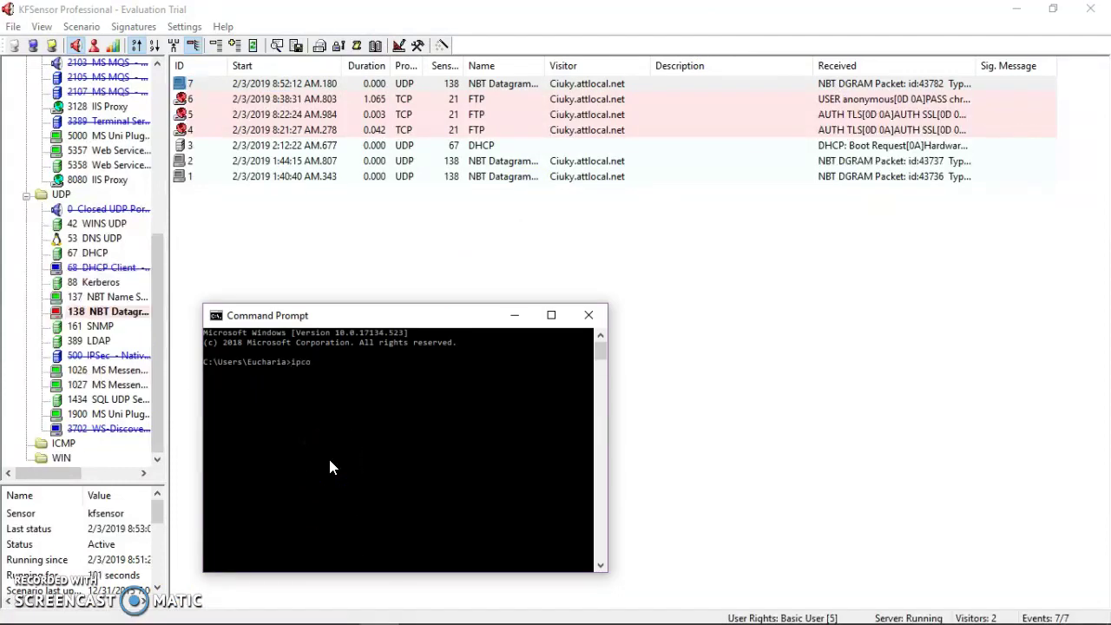
pyautogui.write('nfig')
pyautogui.press('Return')
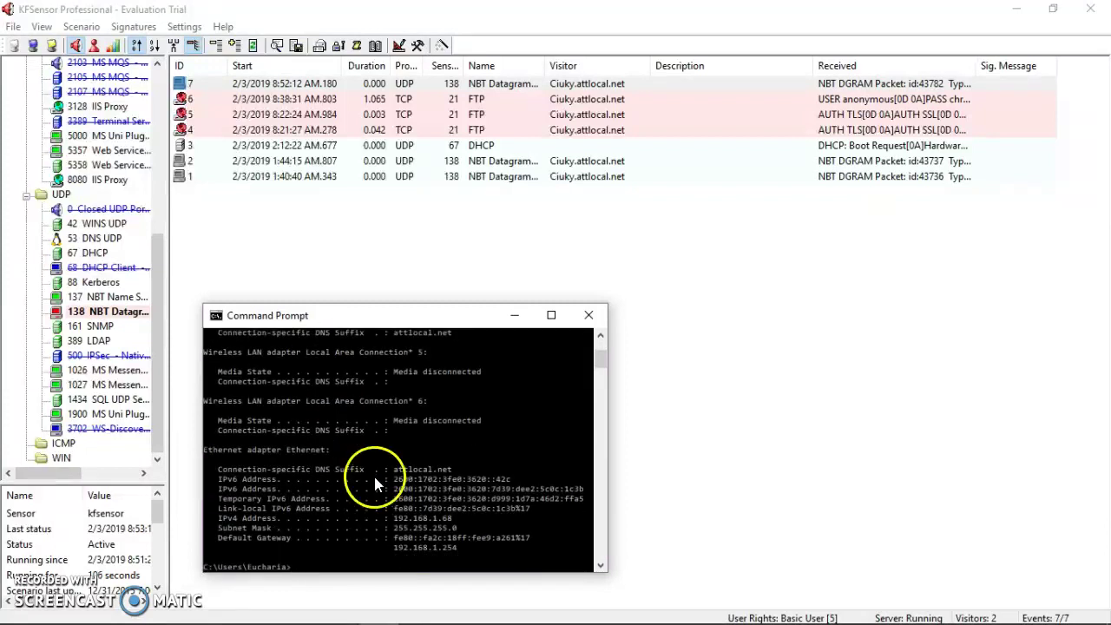
pyautogui.click(418, 530)
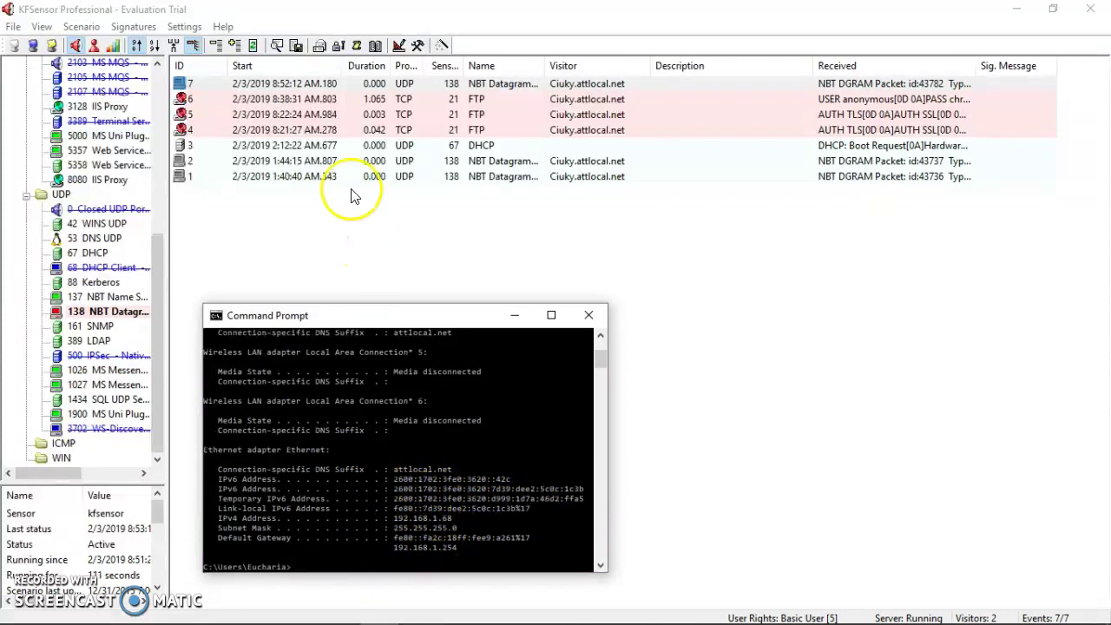
# - Switch to Chrome and browse to ftp://192.168.1.68 in a new tab
pyautogui.moveTo(208, 618)
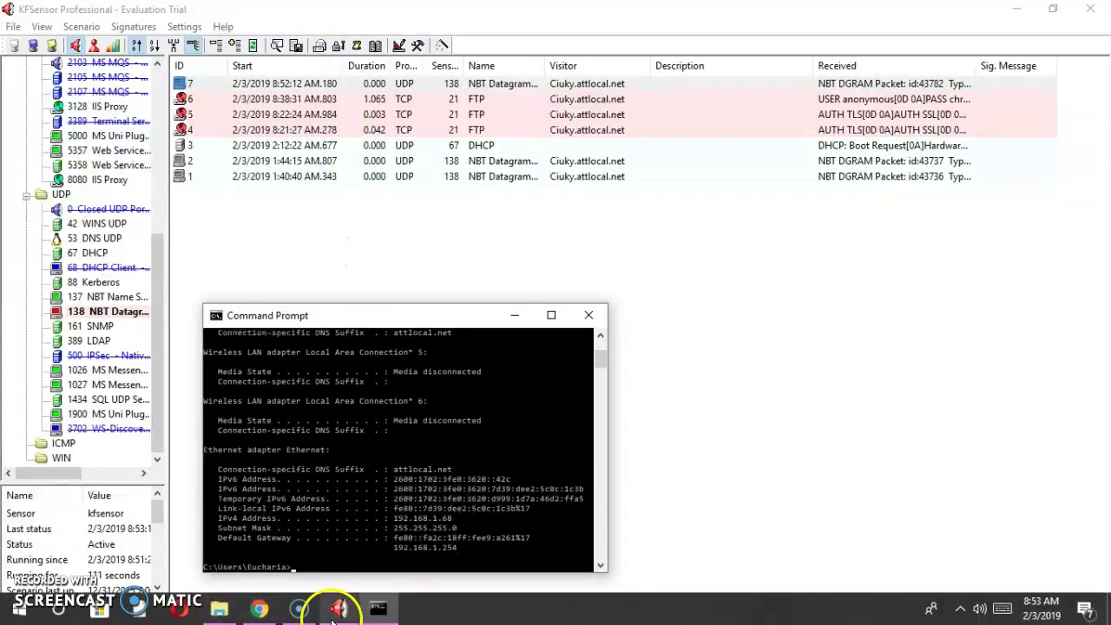
pyautogui.click(261, 615)
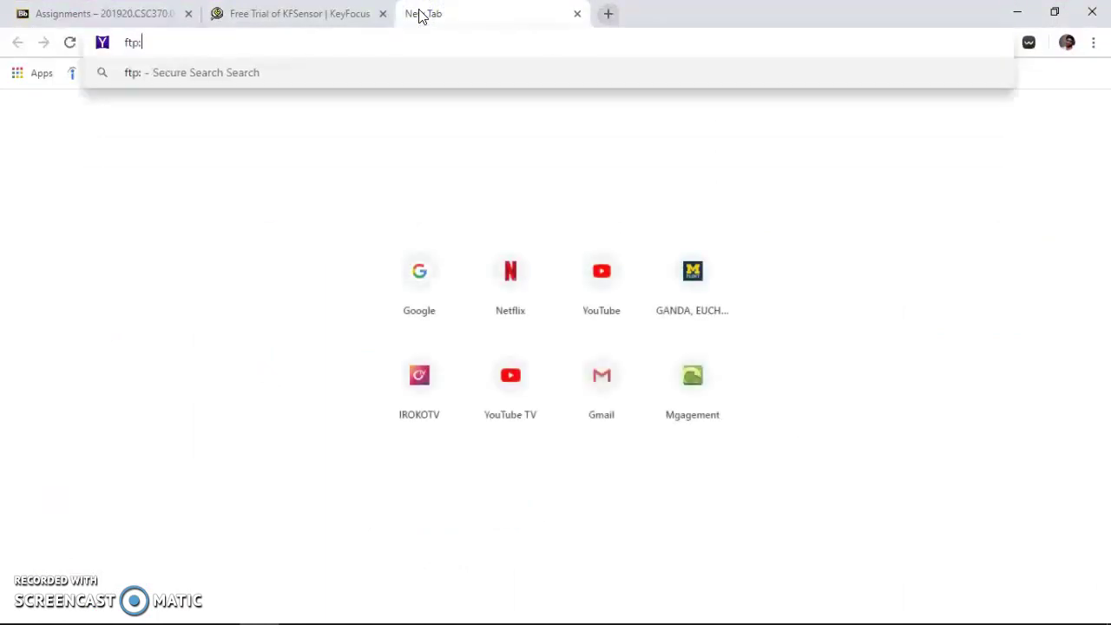
pyautogui.write('//19')
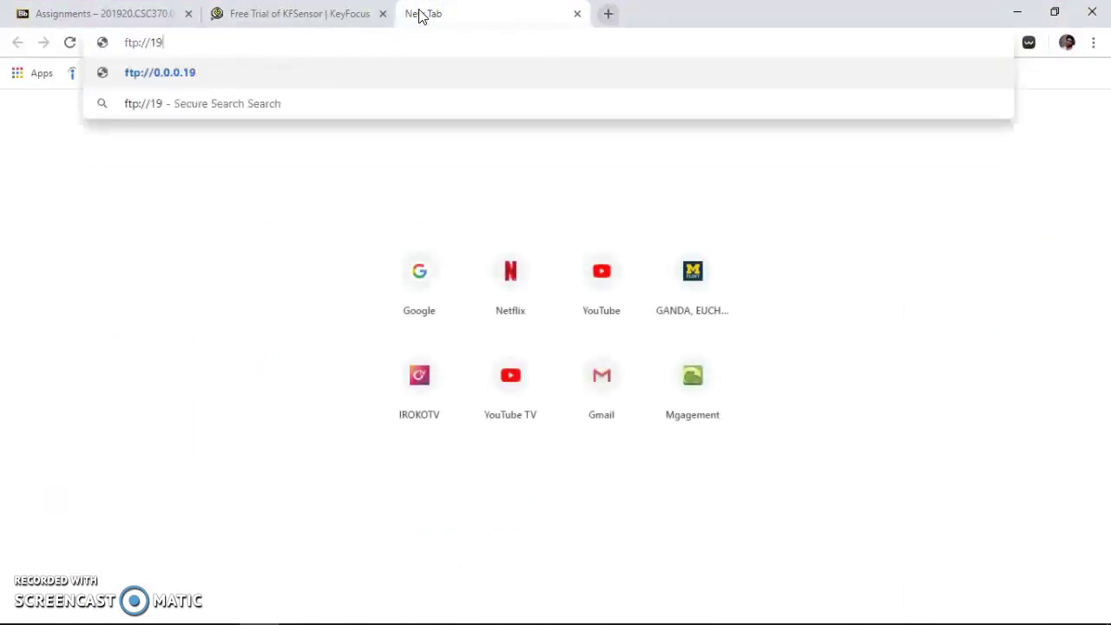
pyautogui.write('2.168.')
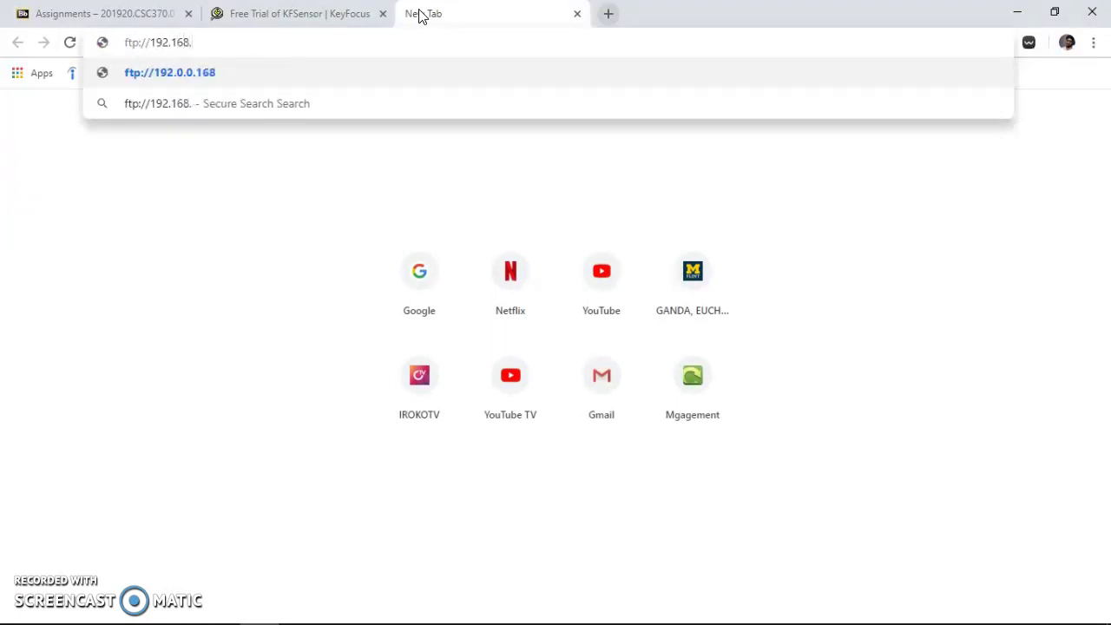
pyautogui.write('1.')
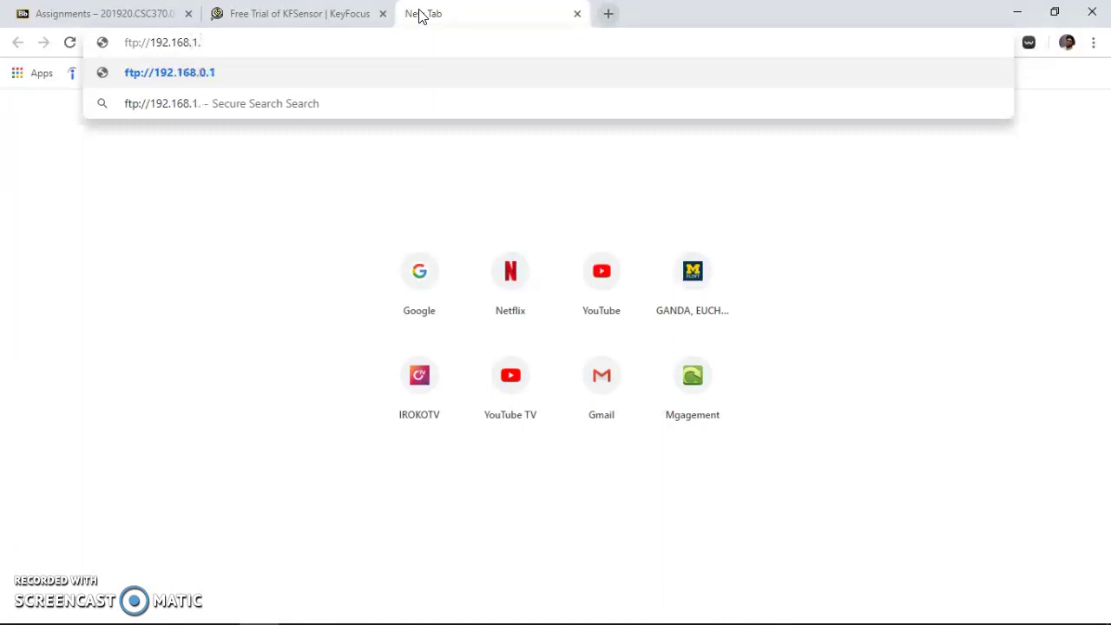
pyautogui.write('68')
pyautogui.press('Return')
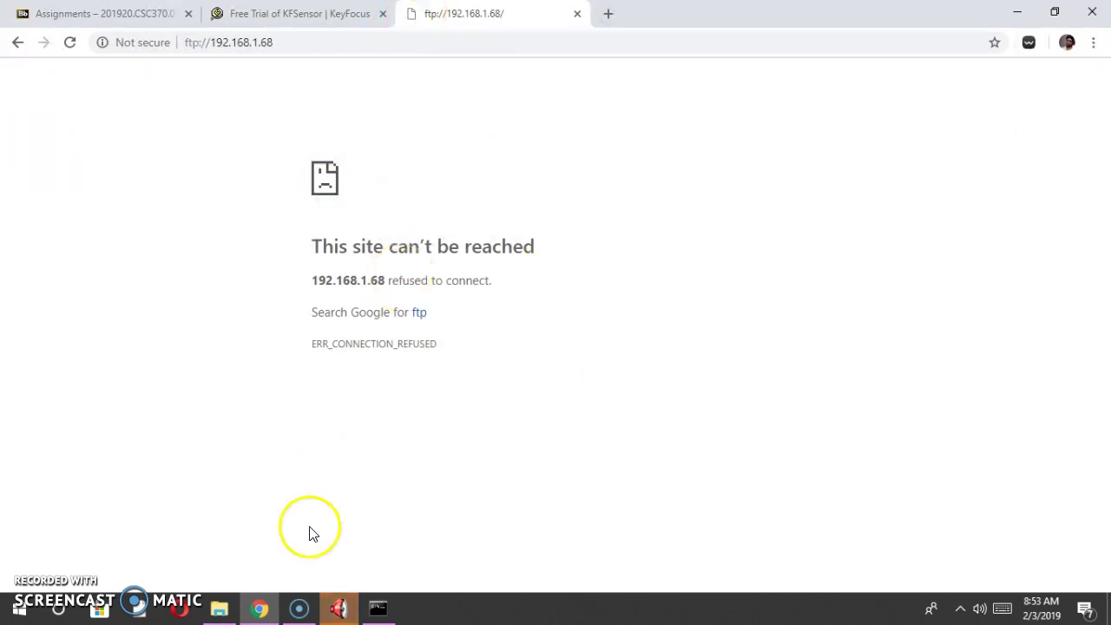
# - Switch back to KFSensor and widen the Sensor Port and Protocol columns so their headings are fully readable
pyautogui.click(340, 611)
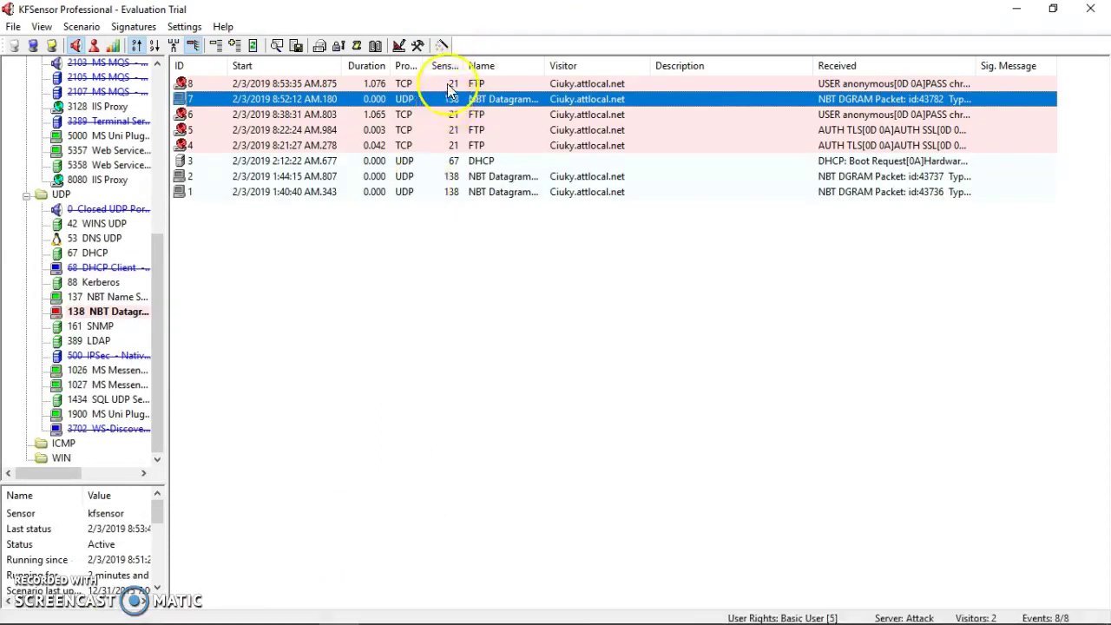
pyautogui.moveTo(465, 65); pyautogui.dragTo(484, 68)
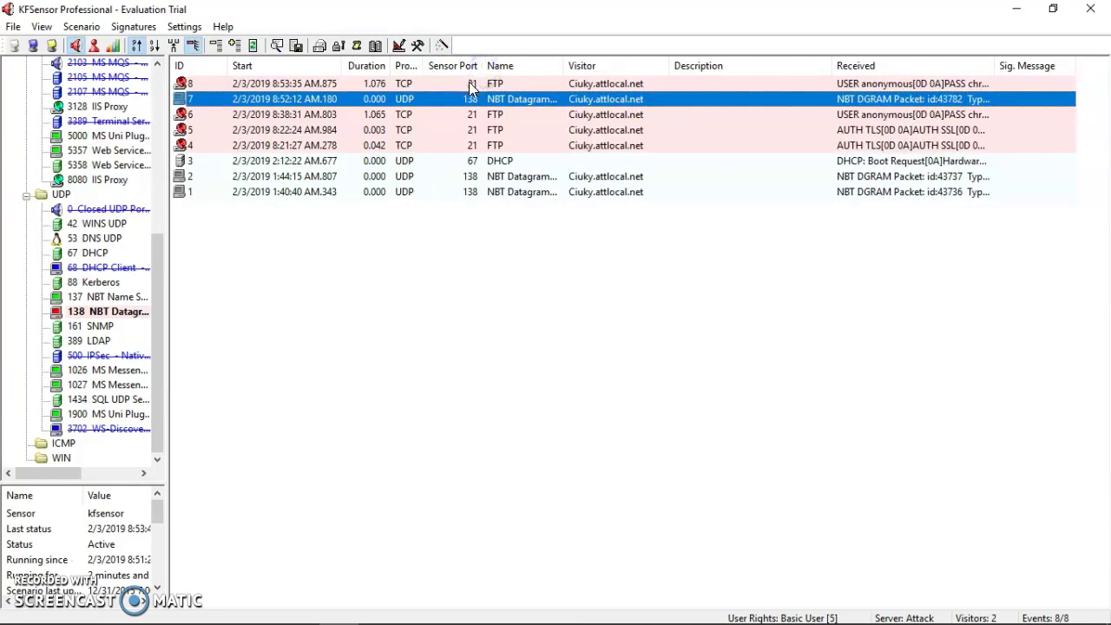
pyautogui.moveTo(424, 62); pyautogui.dragTo(445, 65)
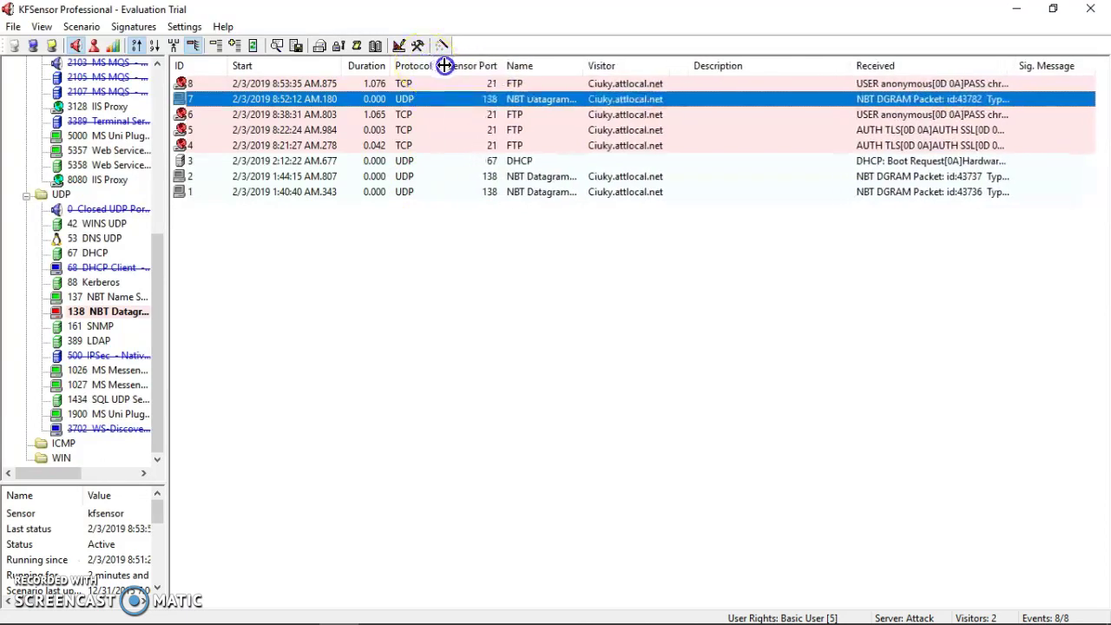
# - Open event 8, the newest FTP entry, and examine its summary, highlighting the PASS line of the request data
pyautogui.doubleClick(369, 87)
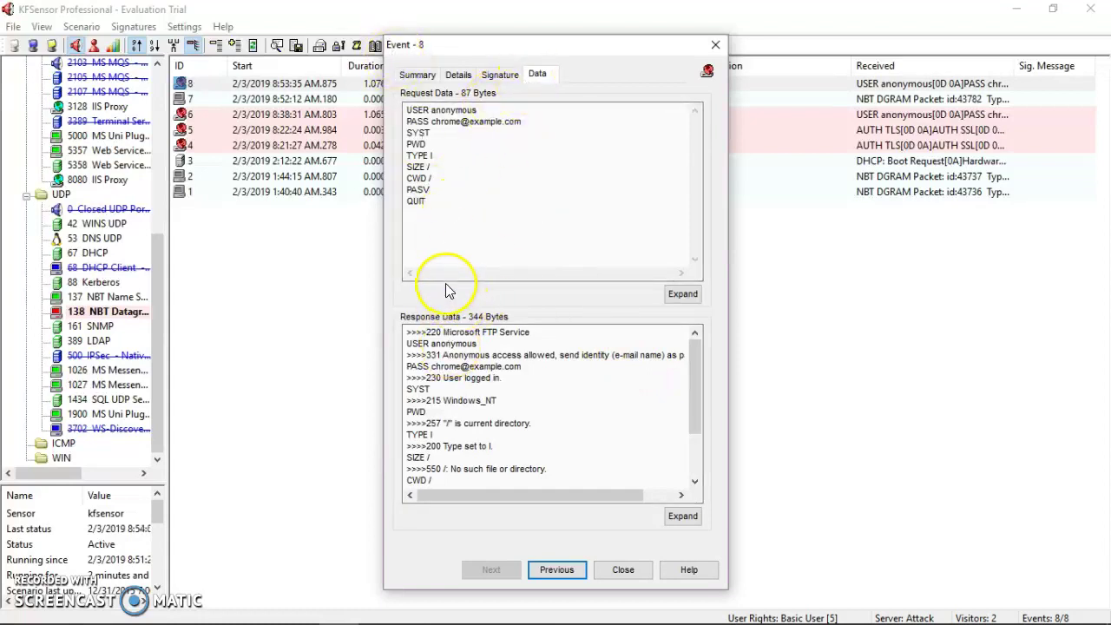
pyautogui.click(418, 75)
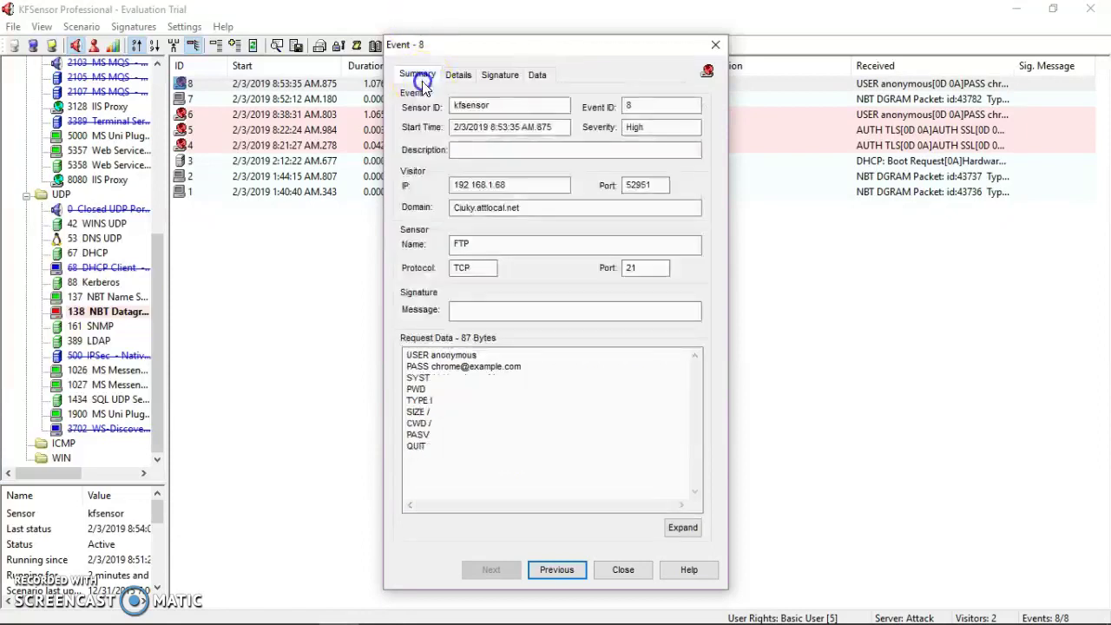
pyautogui.click(447, 367)
pyautogui.moveTo(447, 367); pyautogui.dragTo(531, 366)
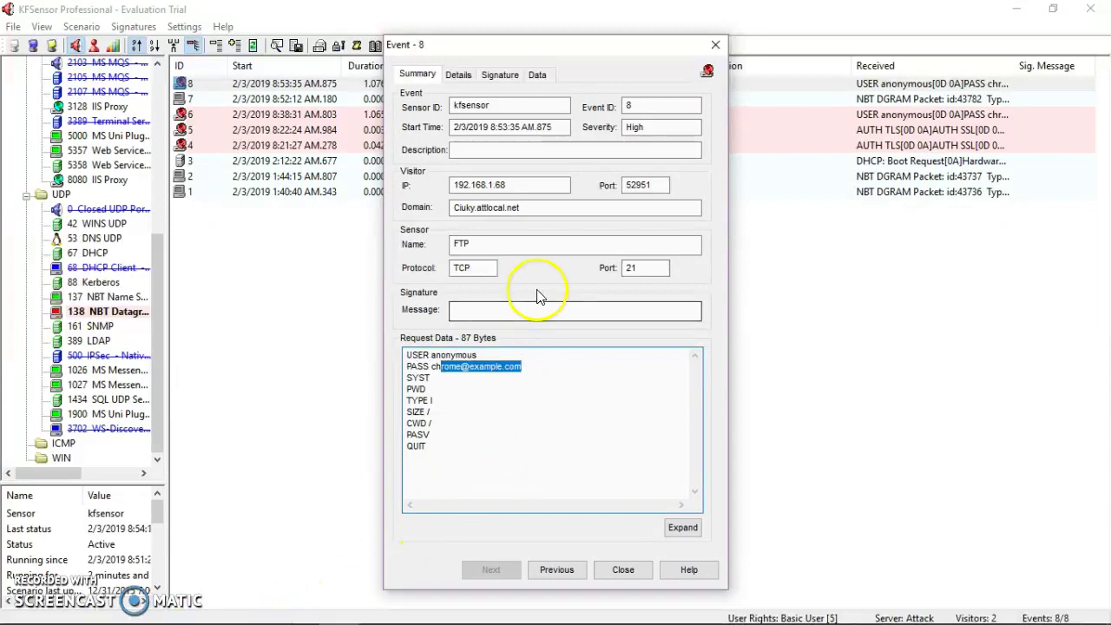
# - Read event 8's request and response data through to the closing QUIT exchange, and close the event
pyautogui.click(534, 77)
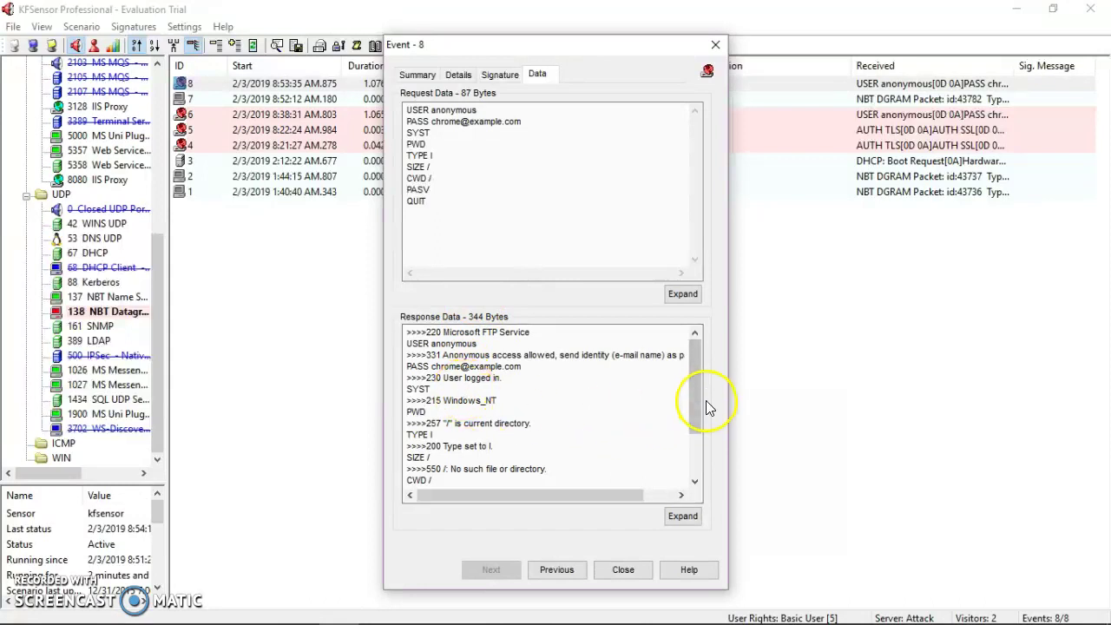
pyautogui.moveTo(695, 391); pyautogui.dragTo(697, 457)
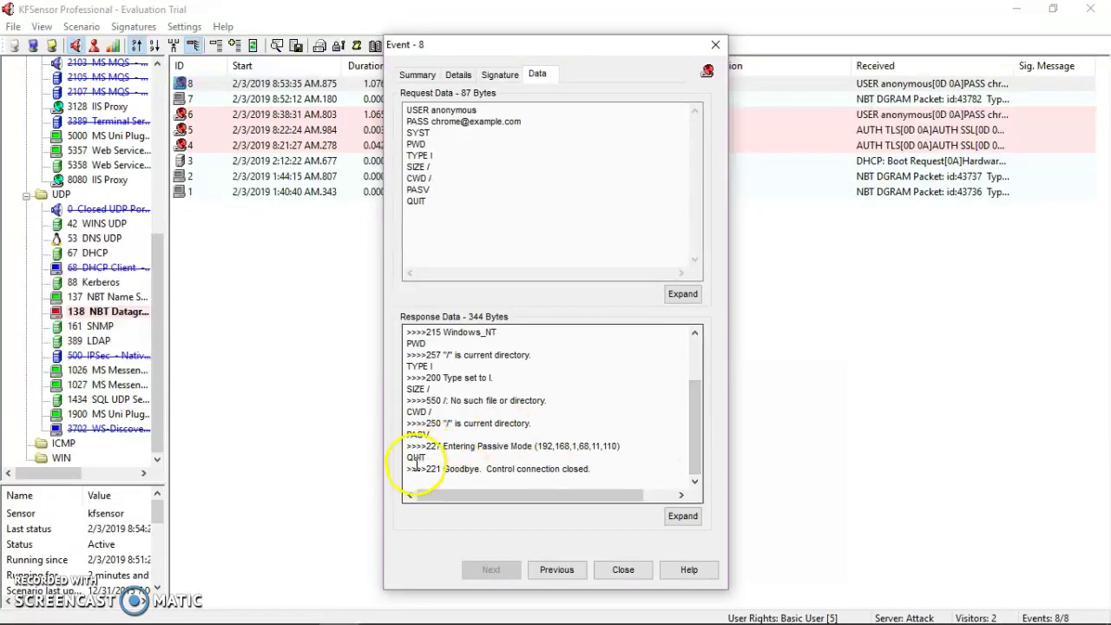
pyautogui.moveTo(417, 468); pyautogui.dragTo(483, 480)
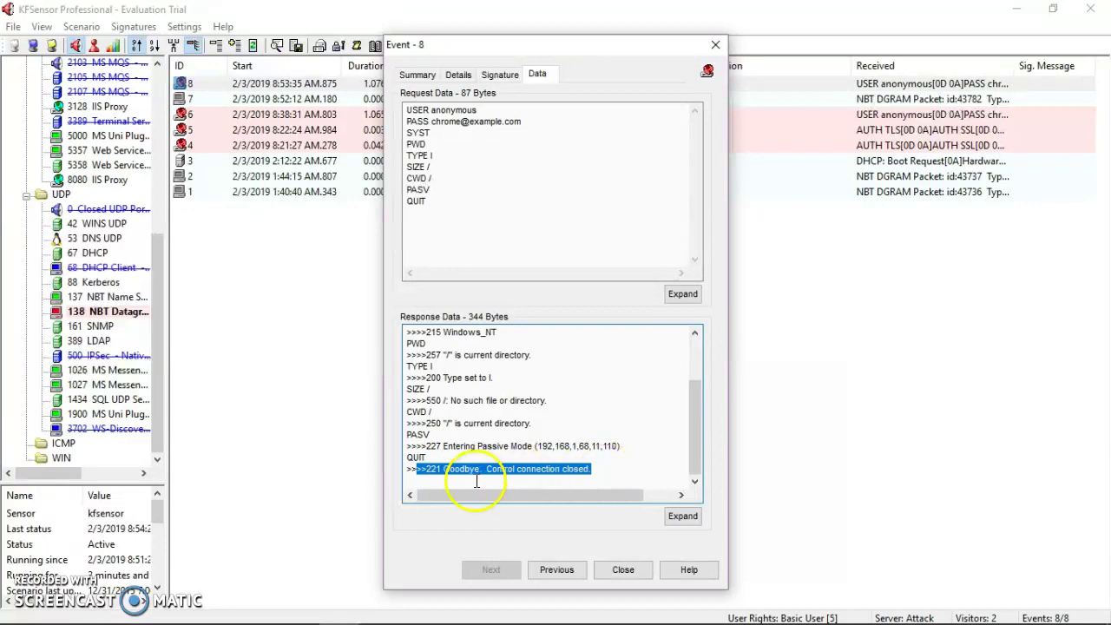
pyautogui.click(460, 473)
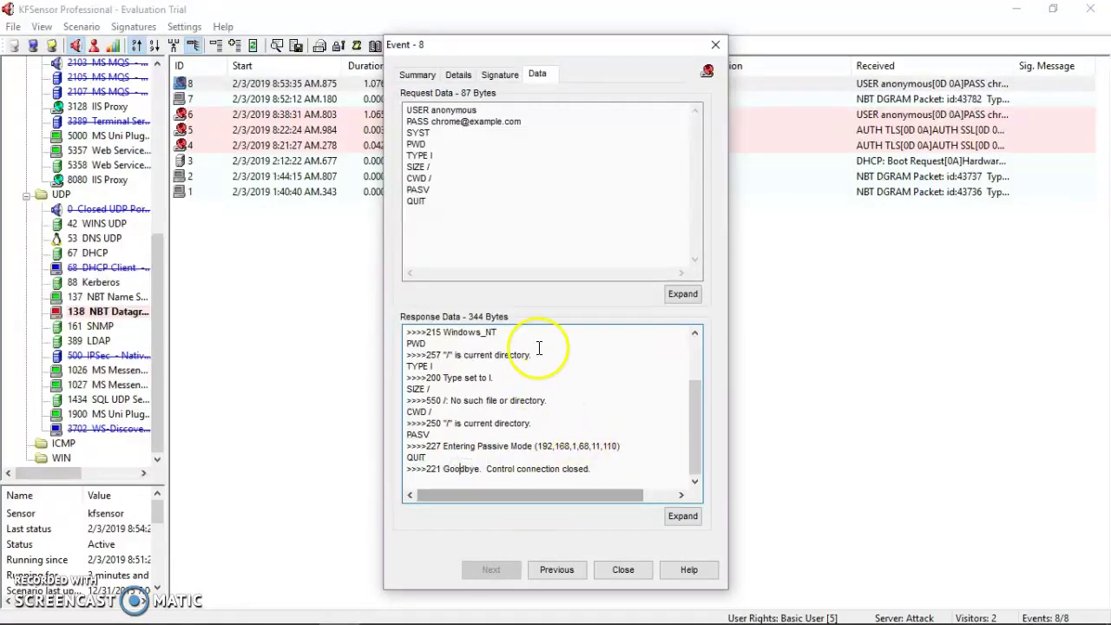
pyautogui.moveTo(693, 444)
pyautogui.mouseDown()
pyautogui.moveTo(700, 388)
pyautogui.moveTo(700, 457)
pyautogui.mouseUp()
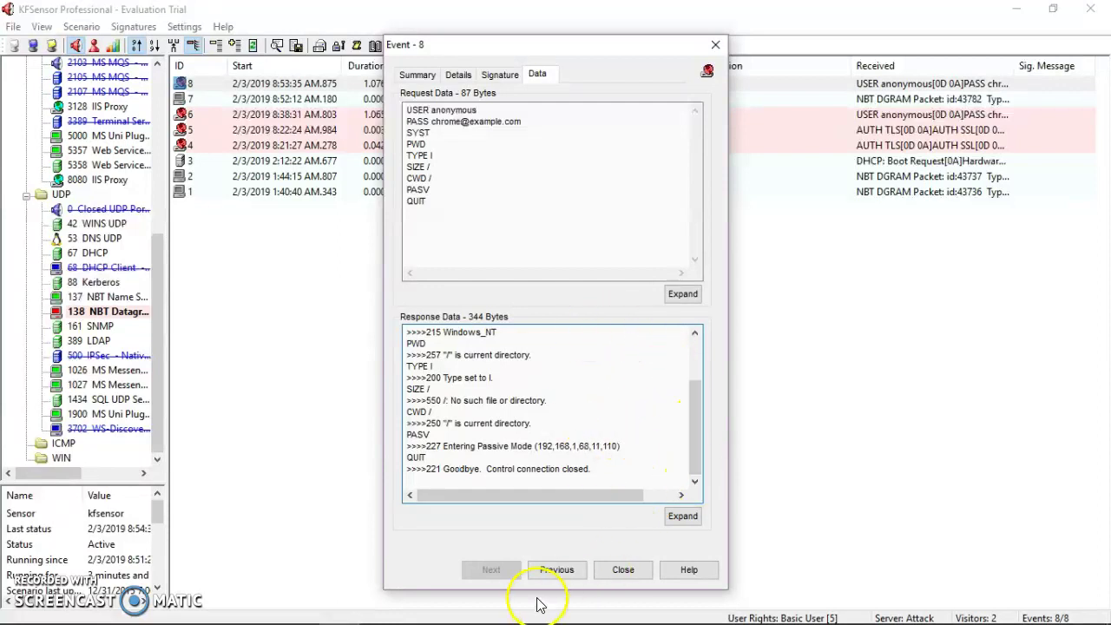
pyautogui.click(716, 44)
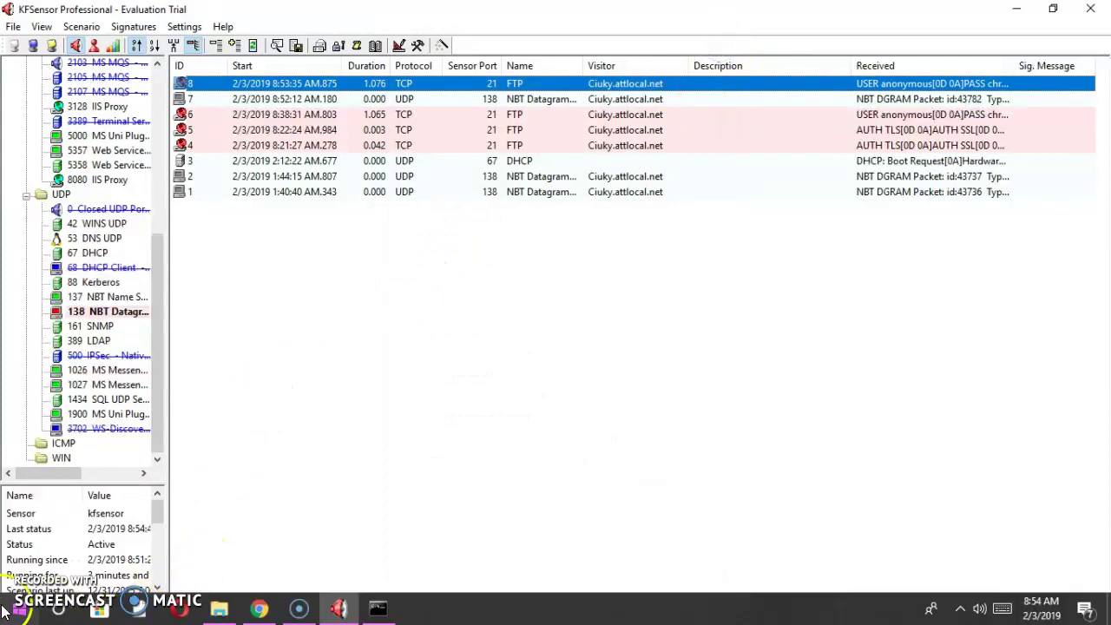
# - Find FileZilla through Windows search, open it and dismiss the update notice without installing the new version
pyautogui.click(22, 610)
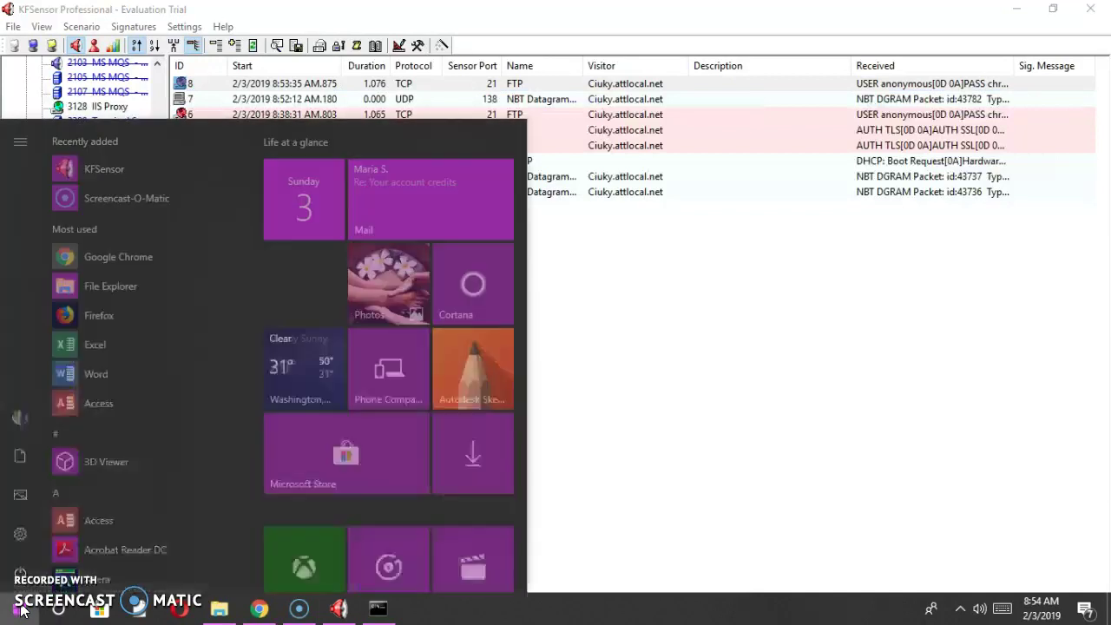
pyautogui.click(21, 610)
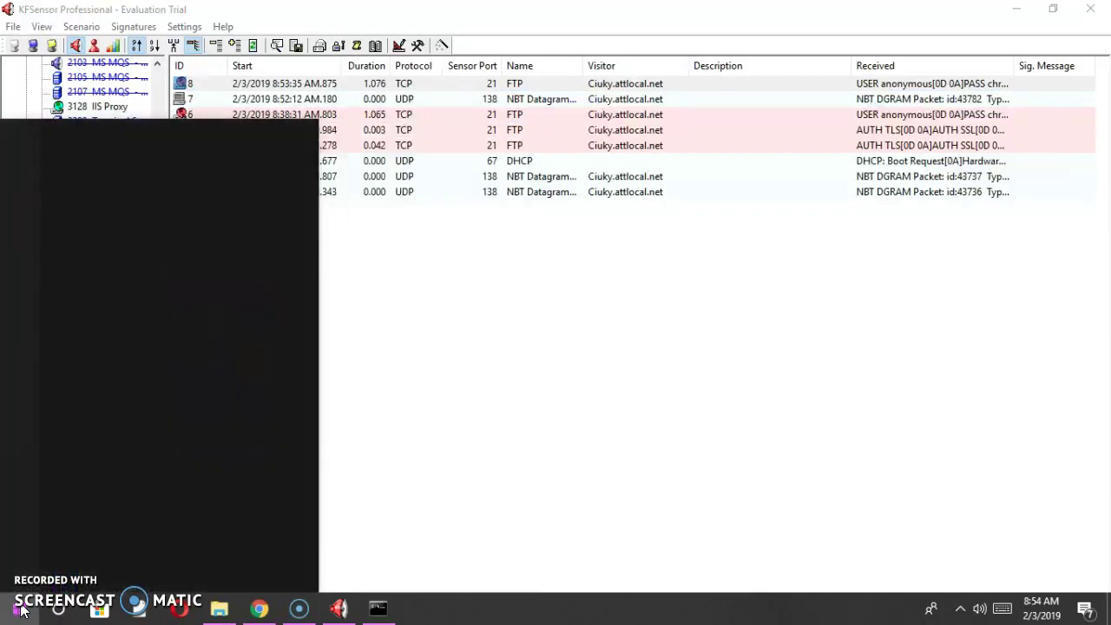
pyautogui.write('f')
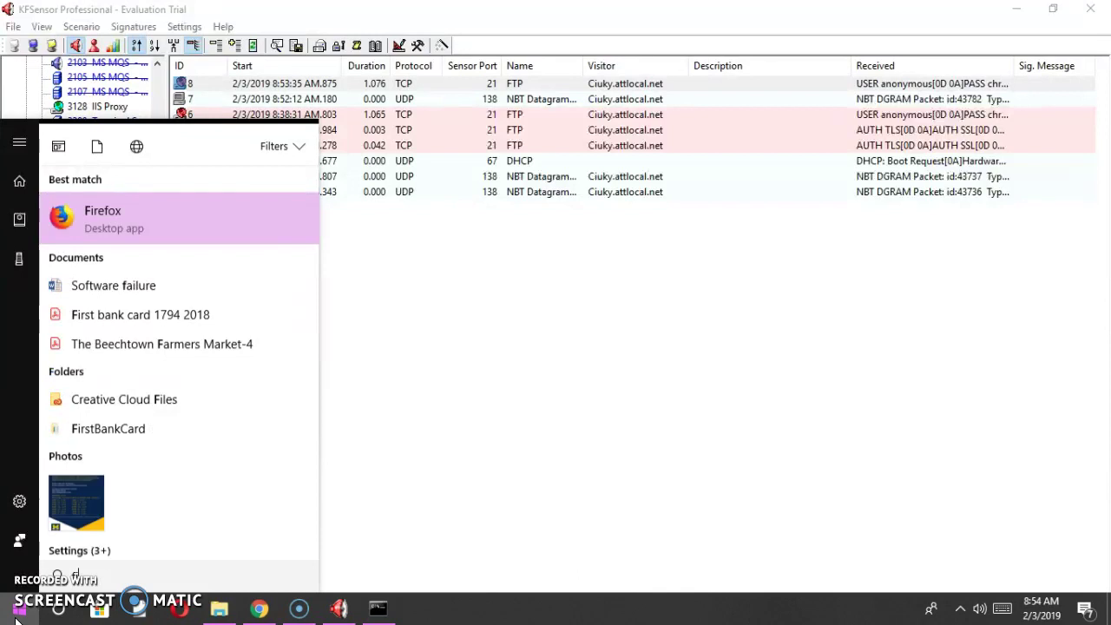
pyautogui.click(96, 575)
pyautogui.write('ilezi')
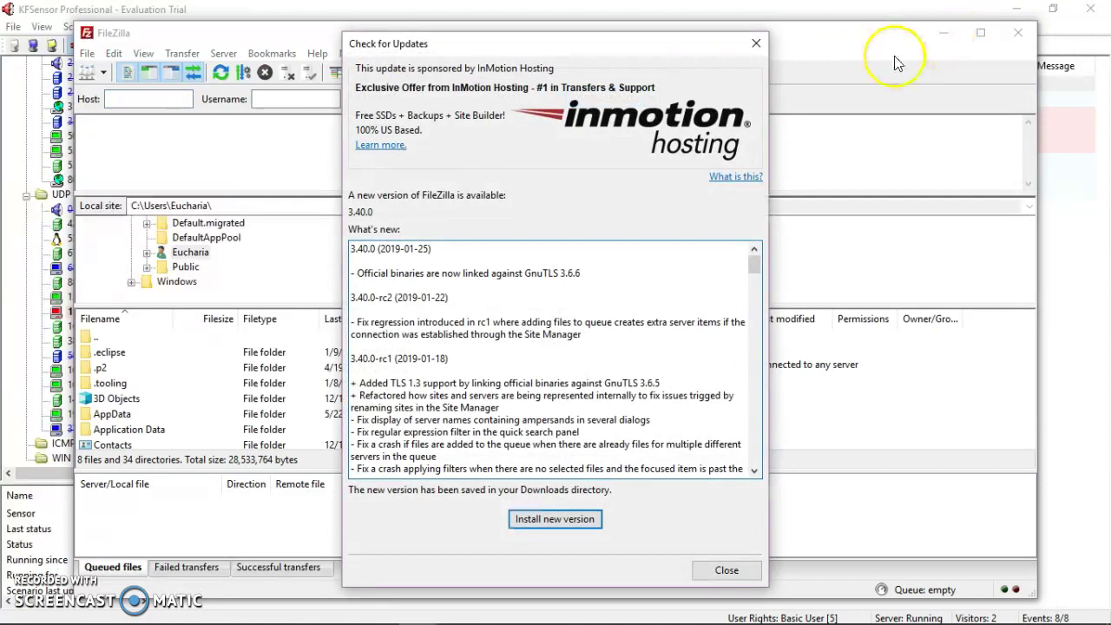
pyautogui.click(727, 570)
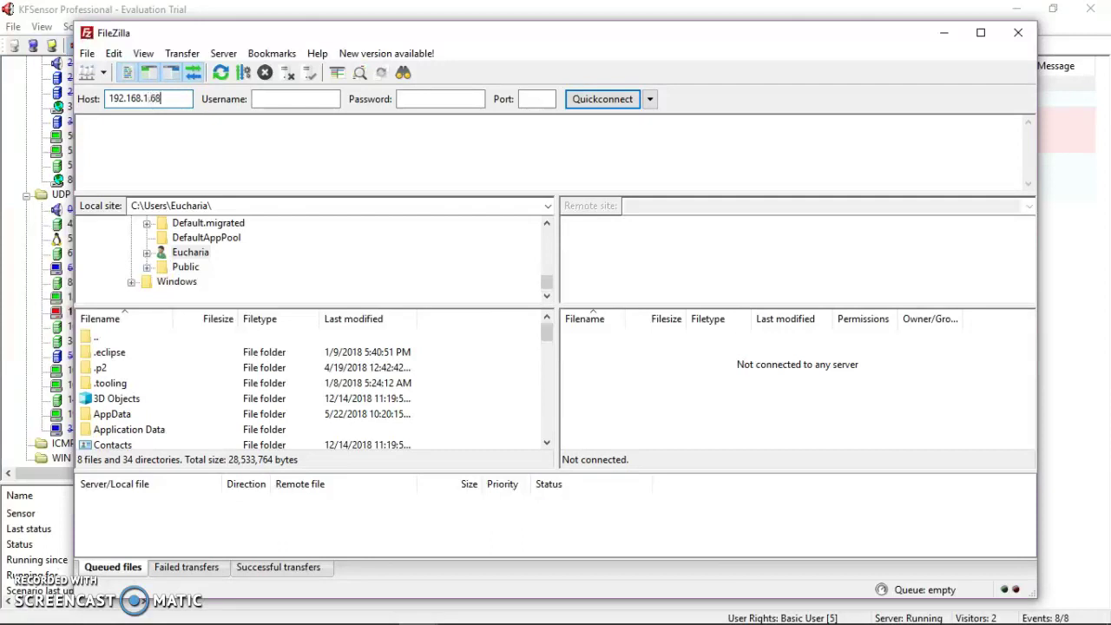
# - Try to connect FileZilla to host 192.168.1.68 by entering the username and account password, leaving the port blank
pyautogui.click(309, 100)
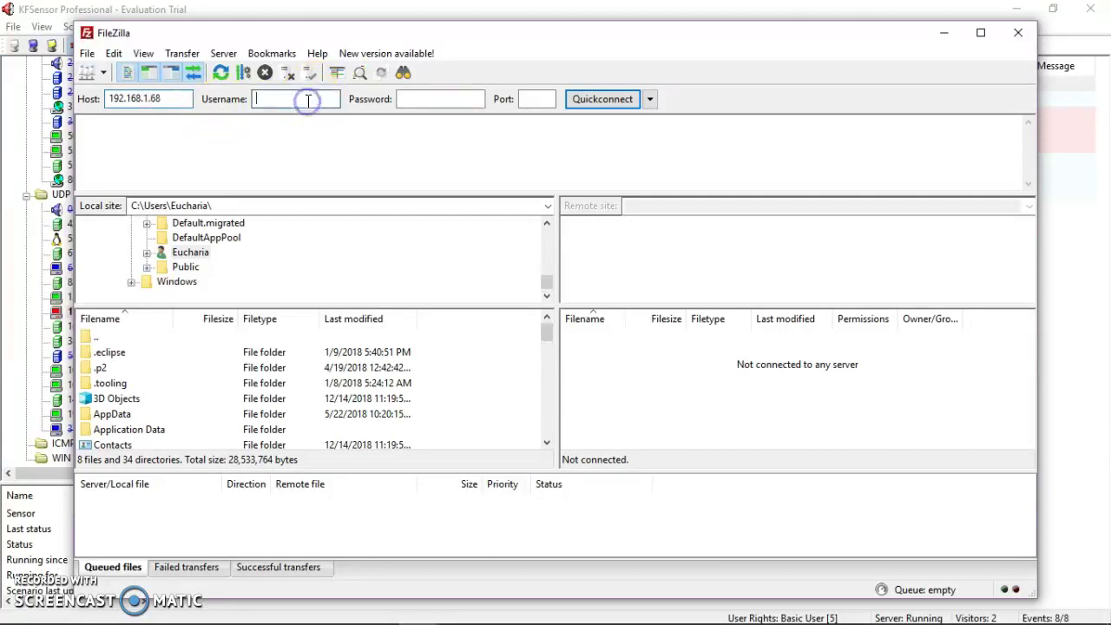
pyautogui.write('Ciuky')
pyautogui.press('Tab')
pyautogui.write('********')
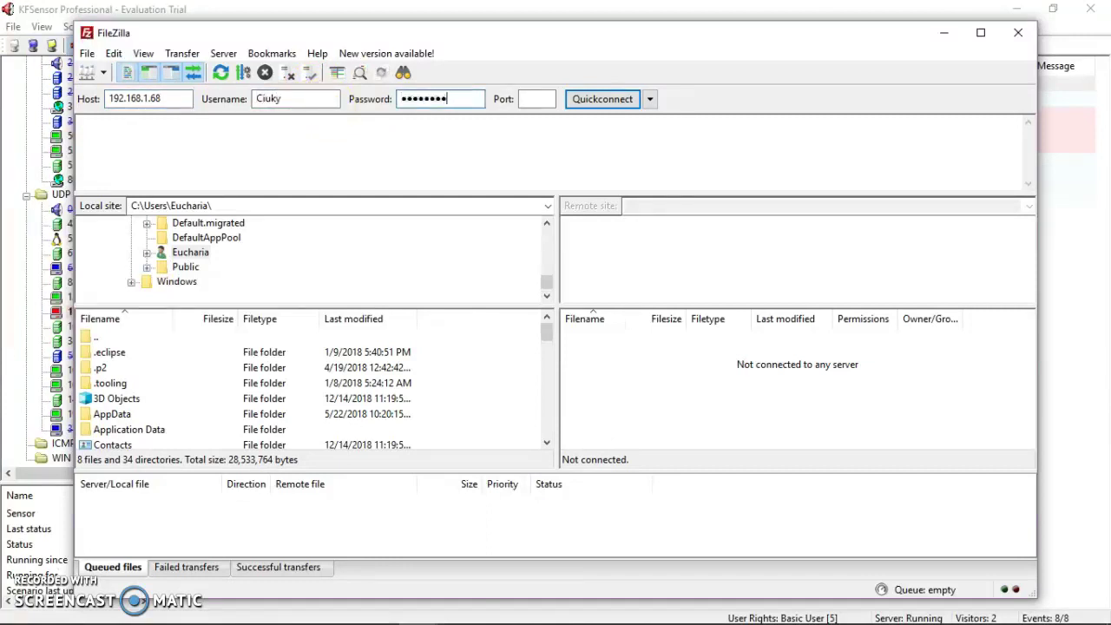
pyautogui.click(594, 99)
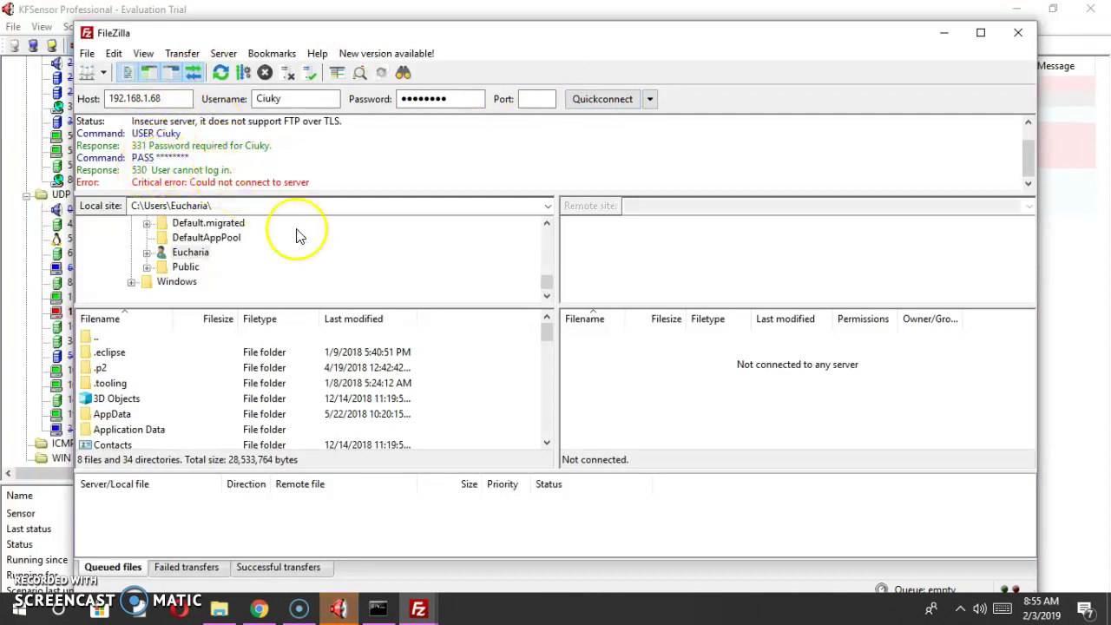
# - Switch back to KFSensor and open event 9, the newest FTP entry, to view its request and response data
pyautogui.moveTo(341, 608)
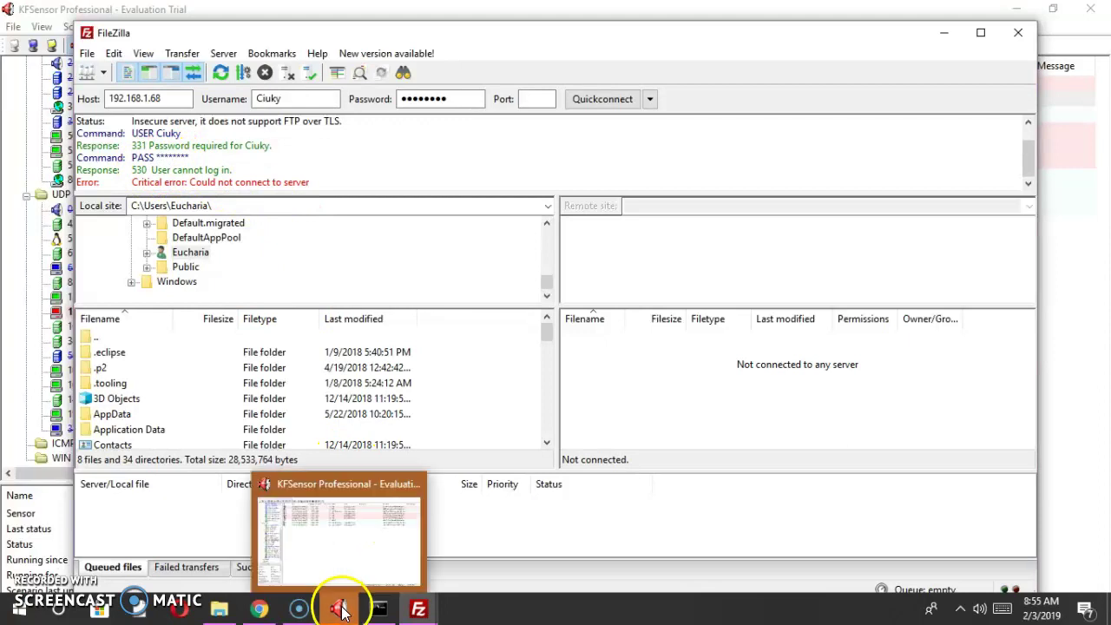
pyautogui.click(350, 564)
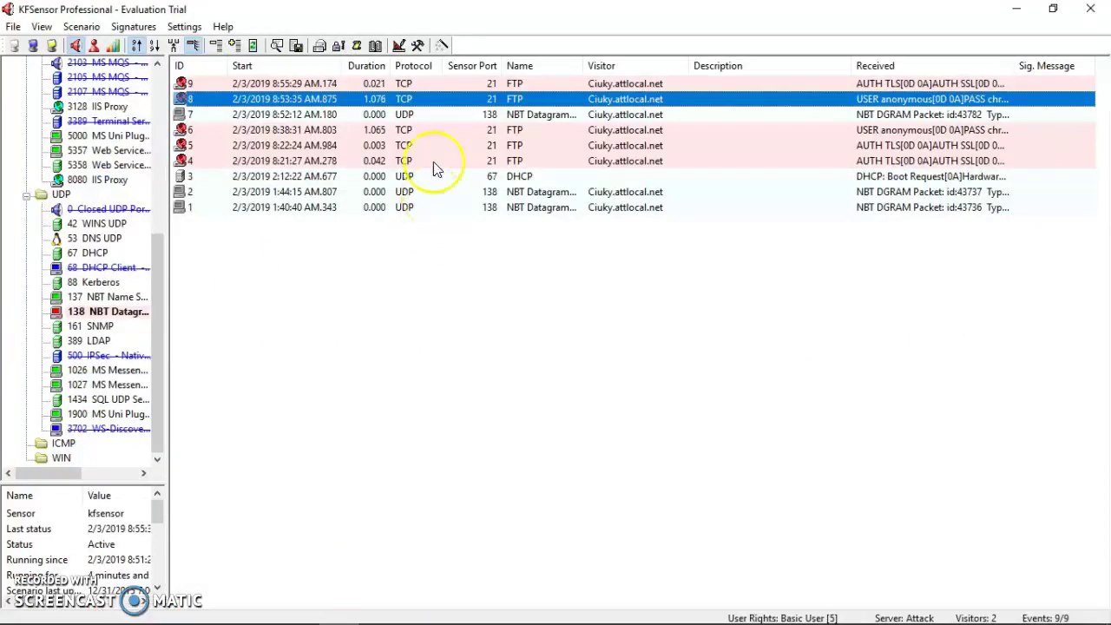
pyautogui.doubleClick(424, 82)
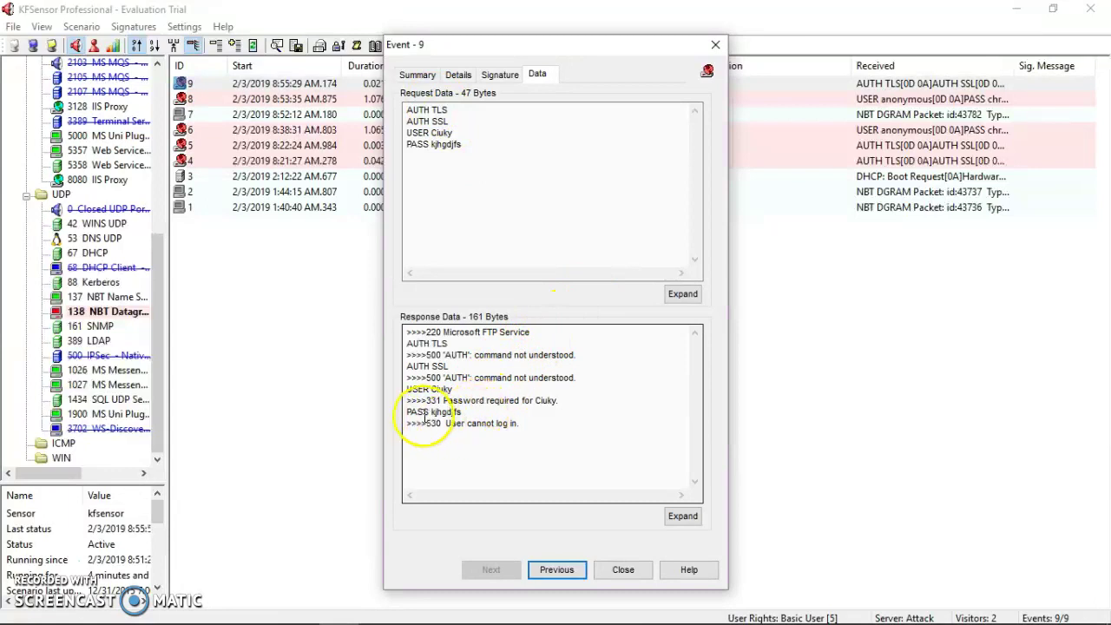
# - Examine the login exchange in event 9's response data, highlighting part of the 530 reply line, and close the event
pyautogui.moveTo(422, 413); pyautogui.dragTo(504, 441)
pyautogui.click(427, 458)
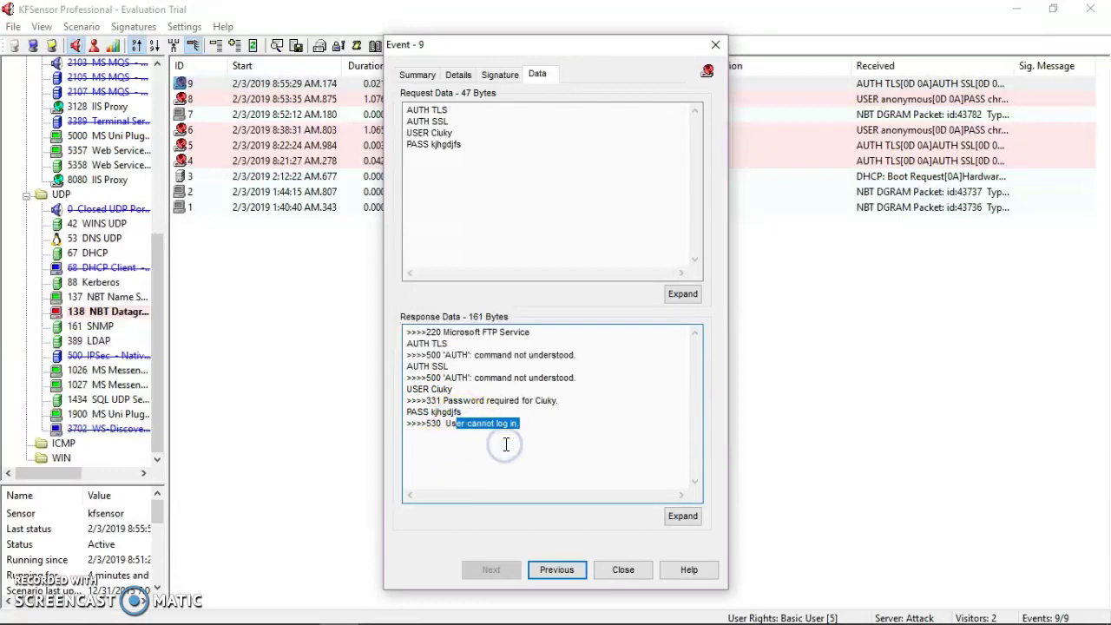
pyautogui.click(452, 411)
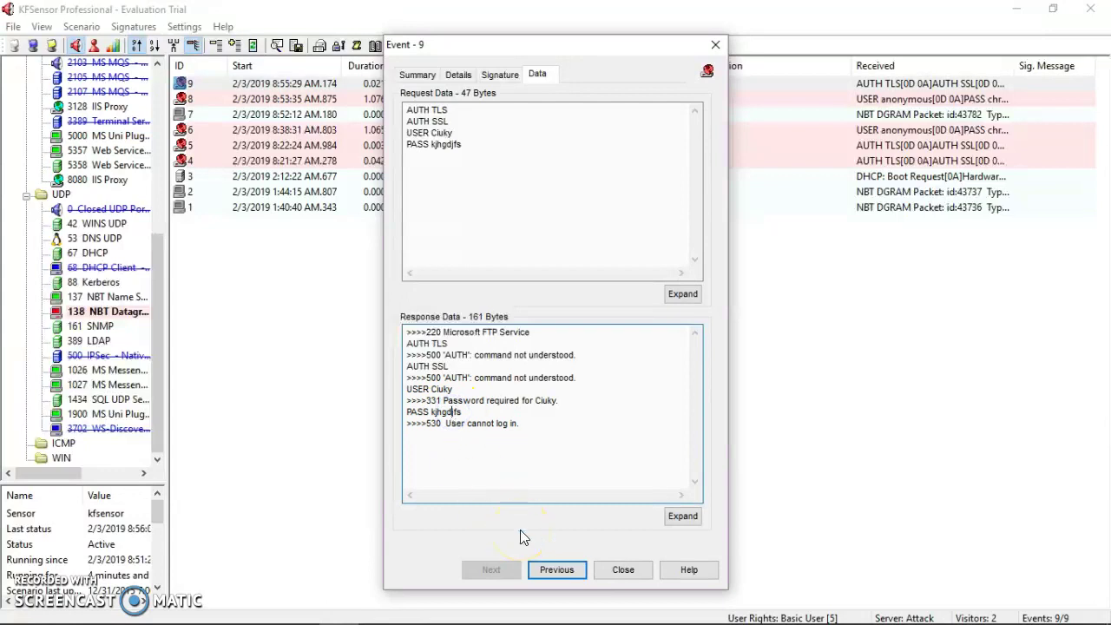
pyautogui.click(330, 382)
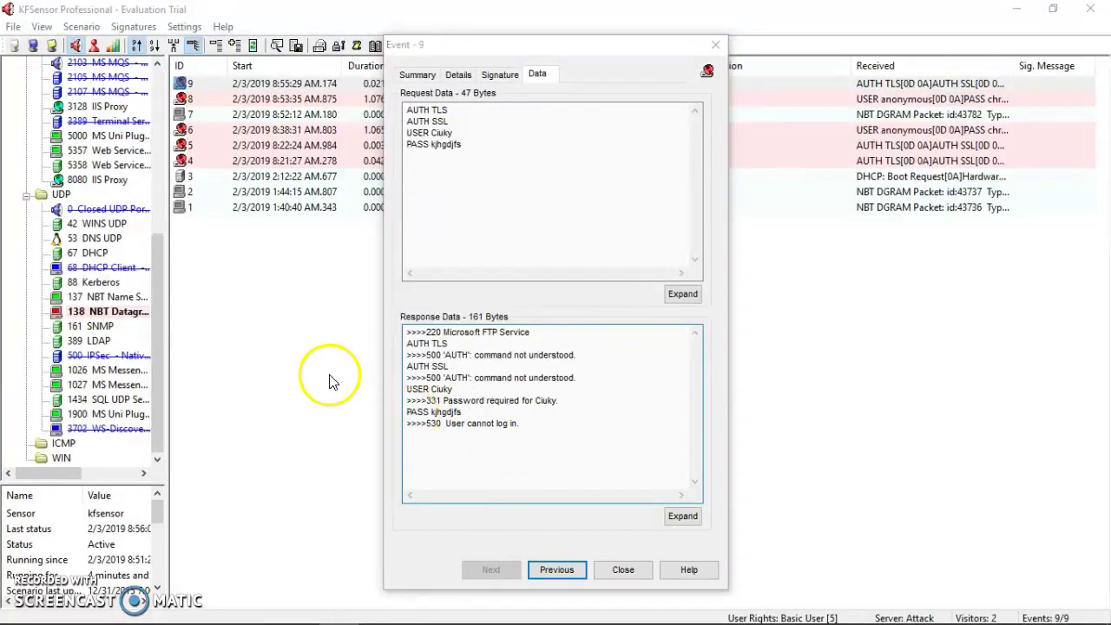
pyautogui.click(623, 570)
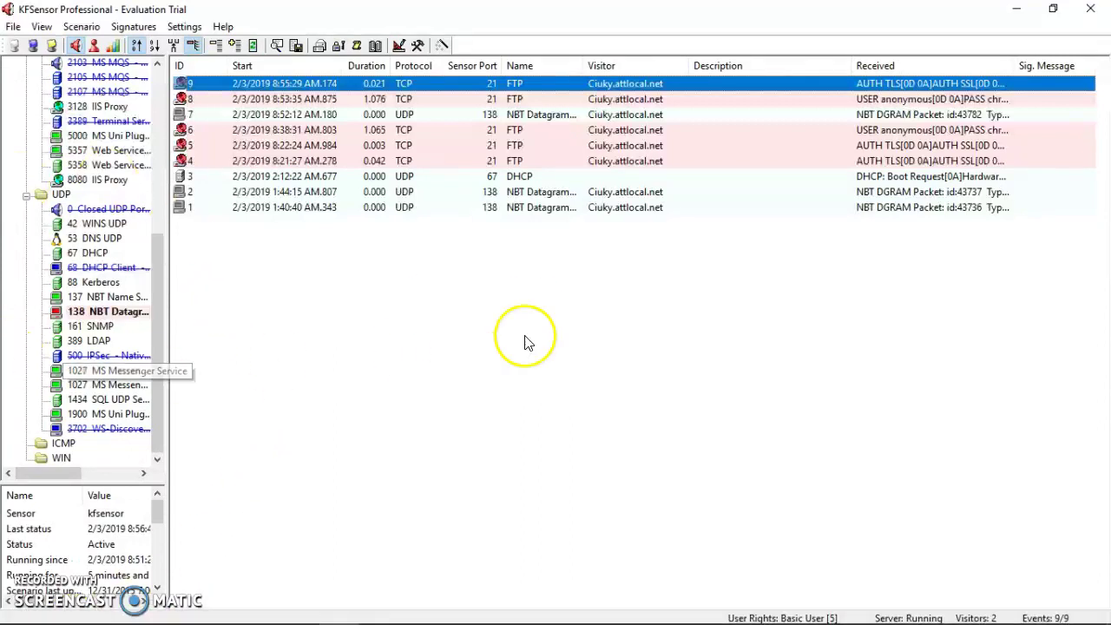
# - Show only the events of UDP port 138 NBT Datagram, and after that only those of TCP port 21 FTP
pyautogui.click(426, 246)
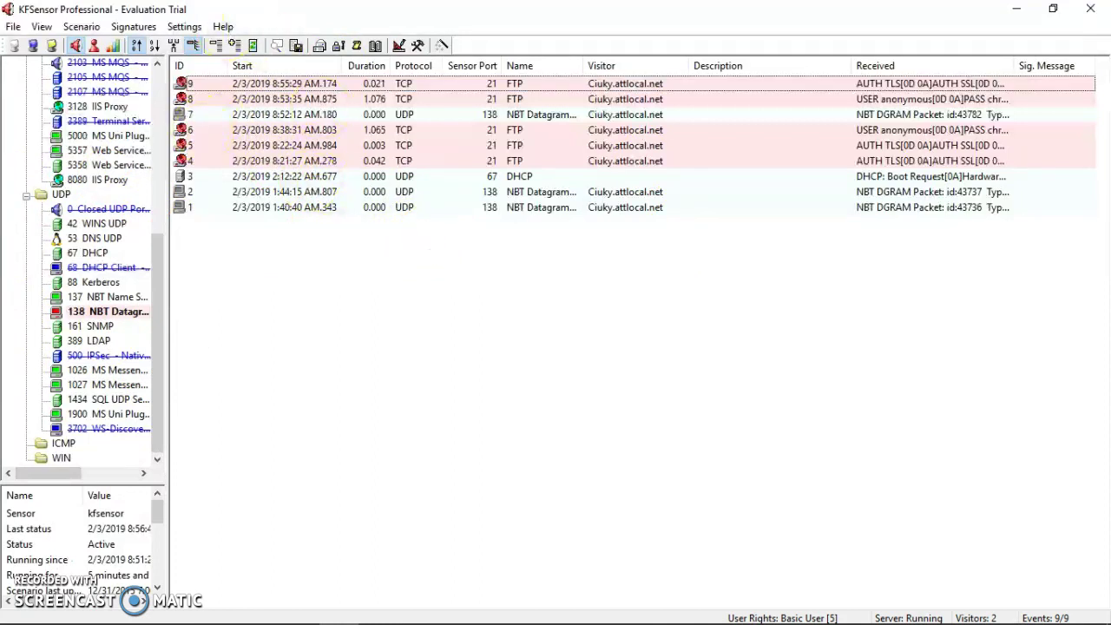
pyautogui.click(109, 10)
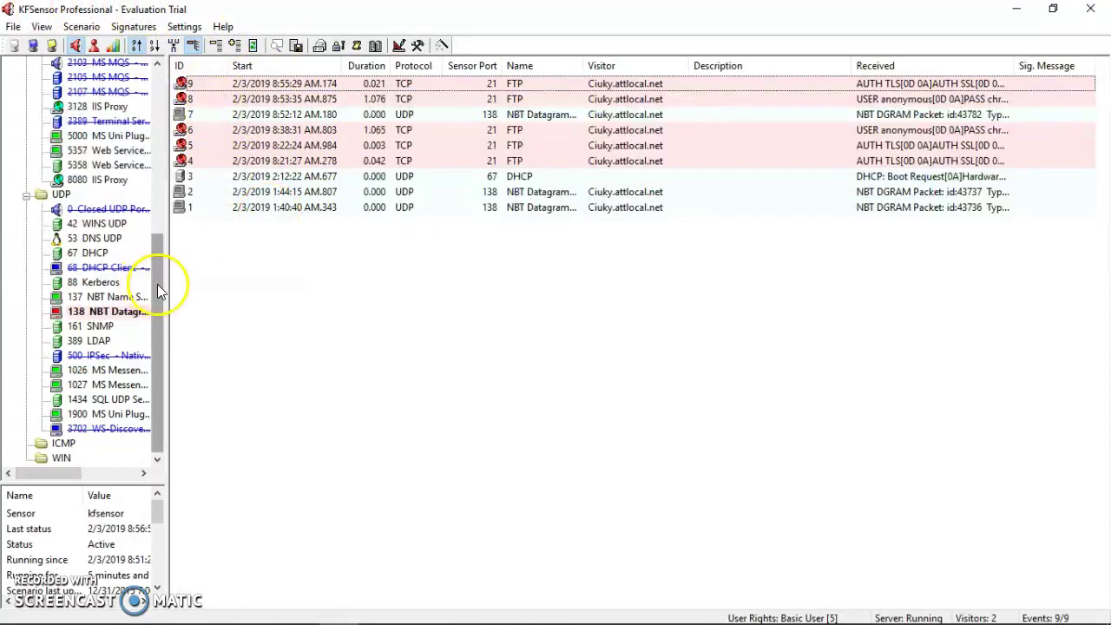
pyautogui.click(123, 318)
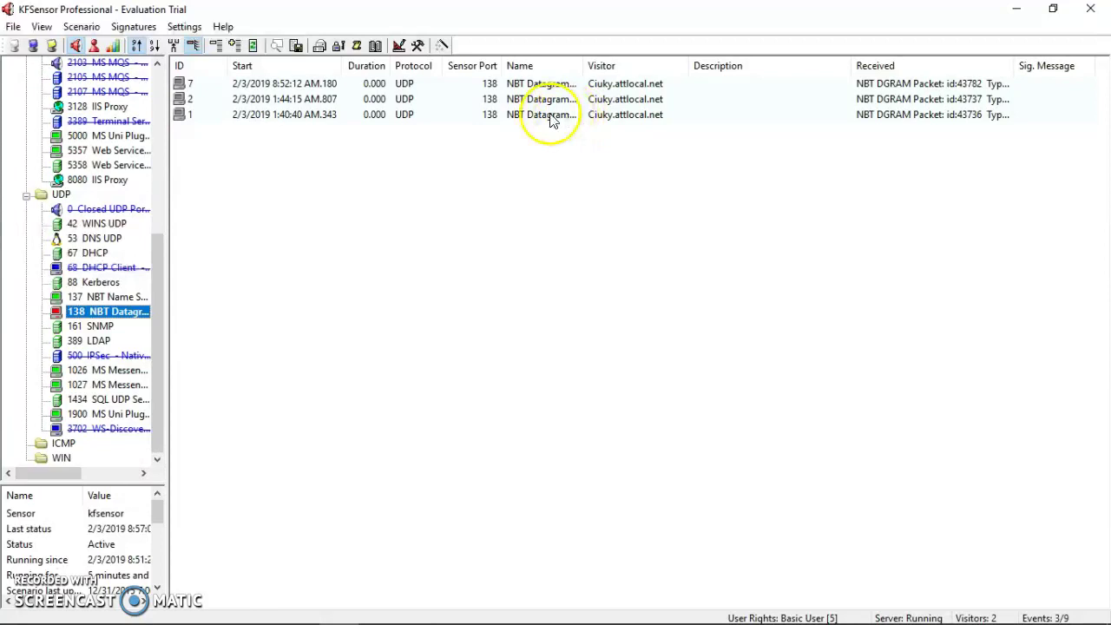
pyautogui.moveTo(155, 281); pyautogui.dragTo(145, 130)
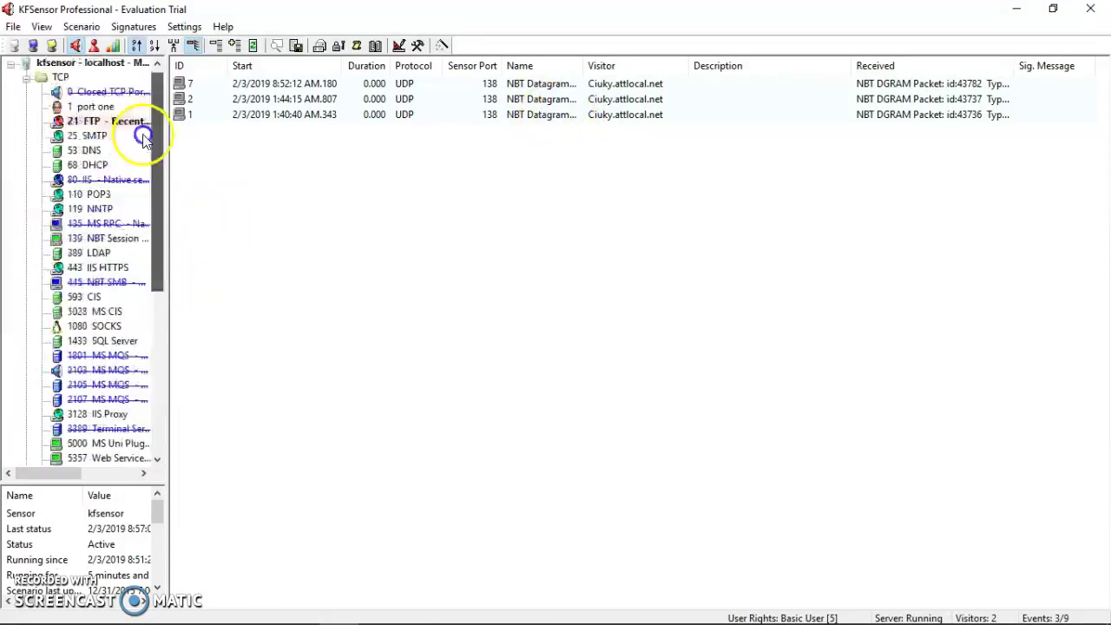
pyautogui.click(143, 123)
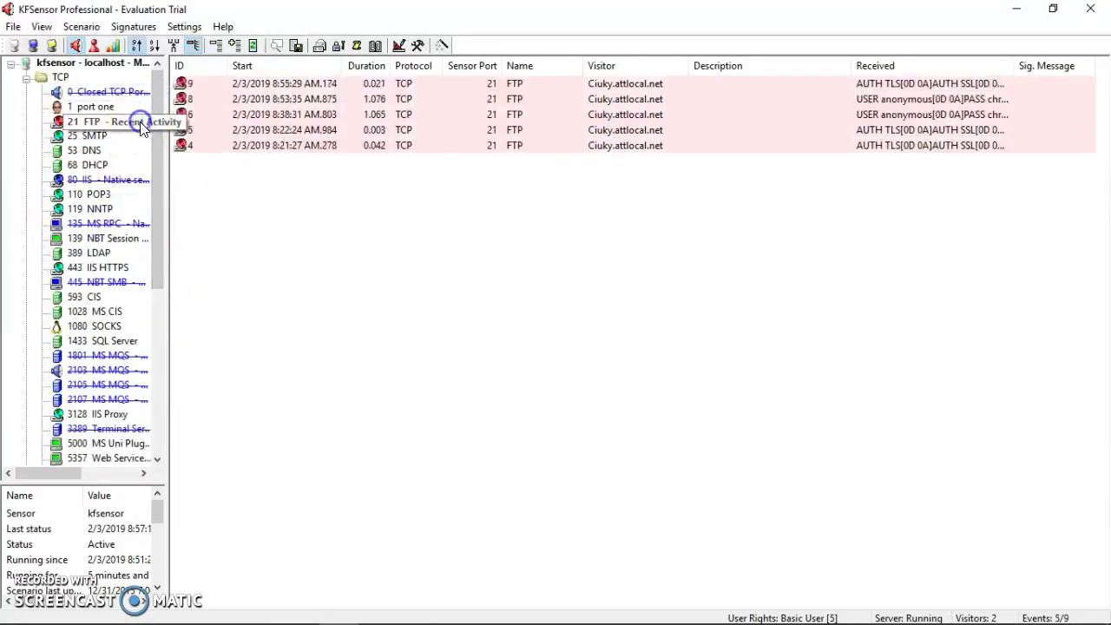
pyautogui.click(113, 533)
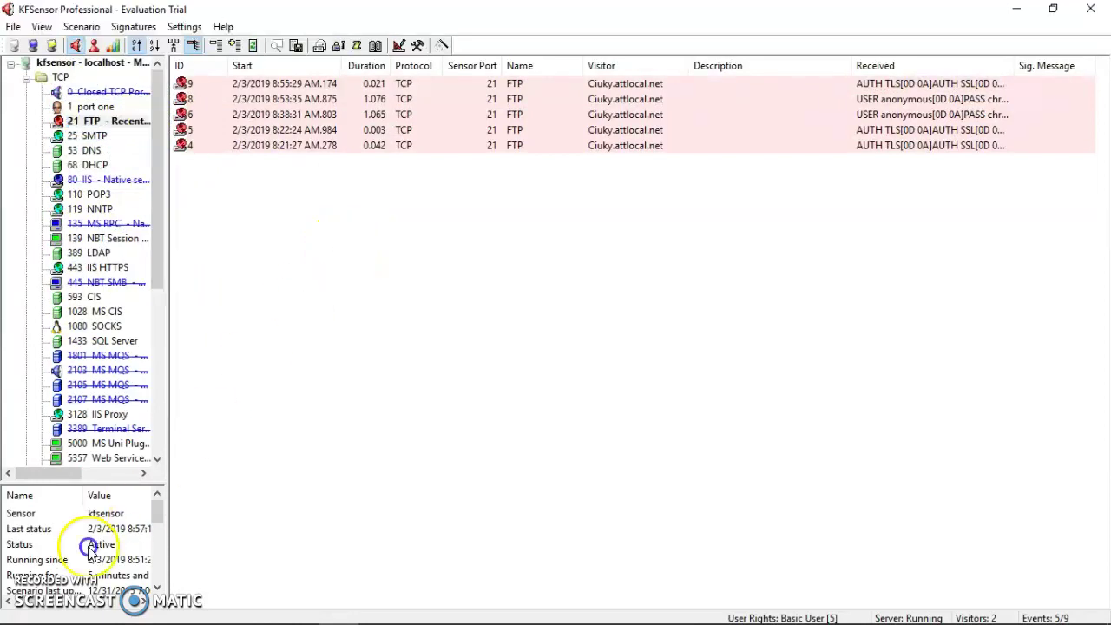